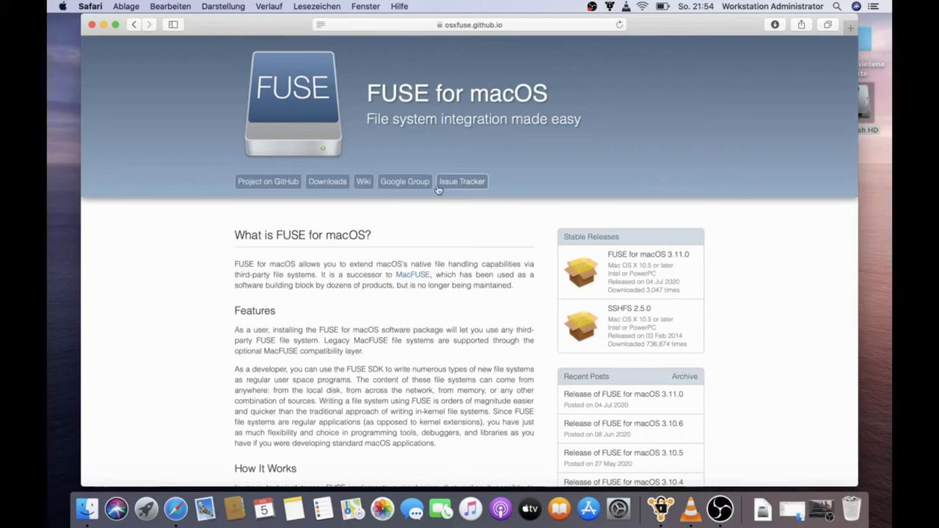
Step: Open the downloads page of FUSE for macOS and start downloading osxfuse-3.11.0.dmg from the 3.11.0 release assets
click(322, 185)
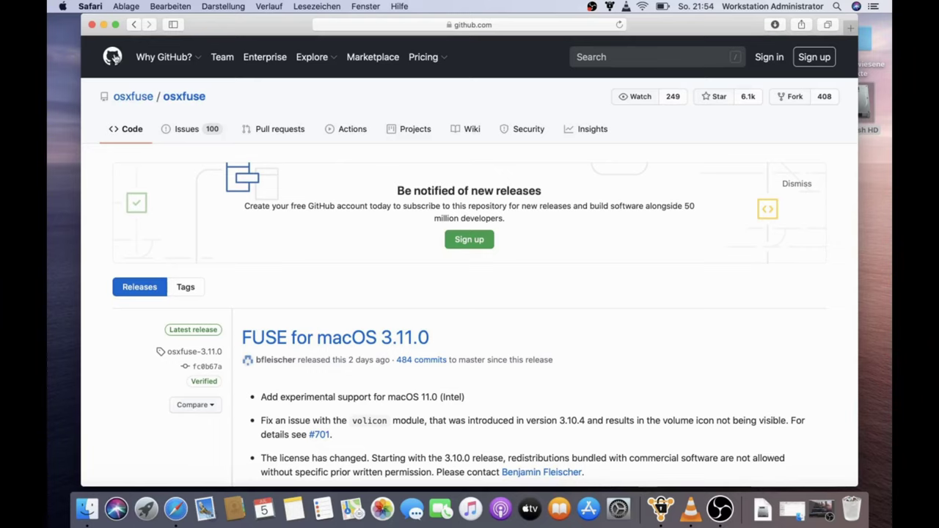
click(133, 26)
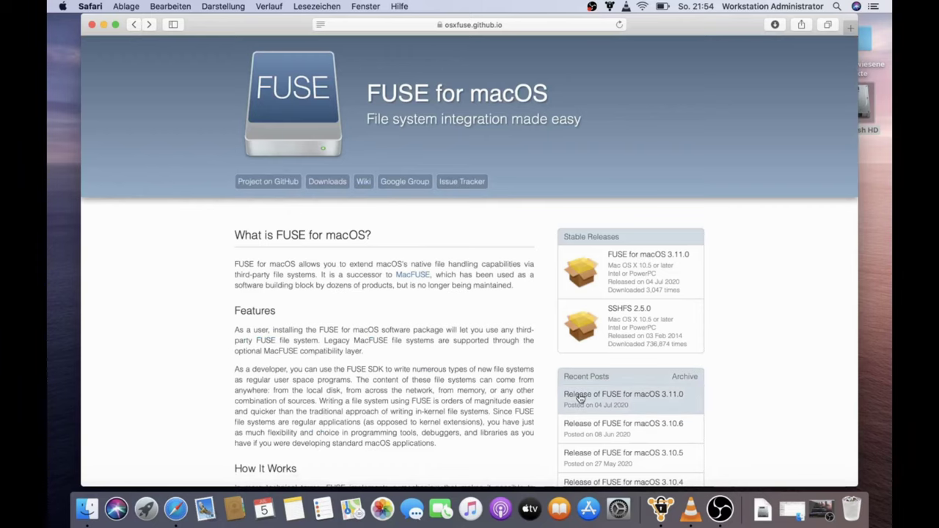
click(334, 183)
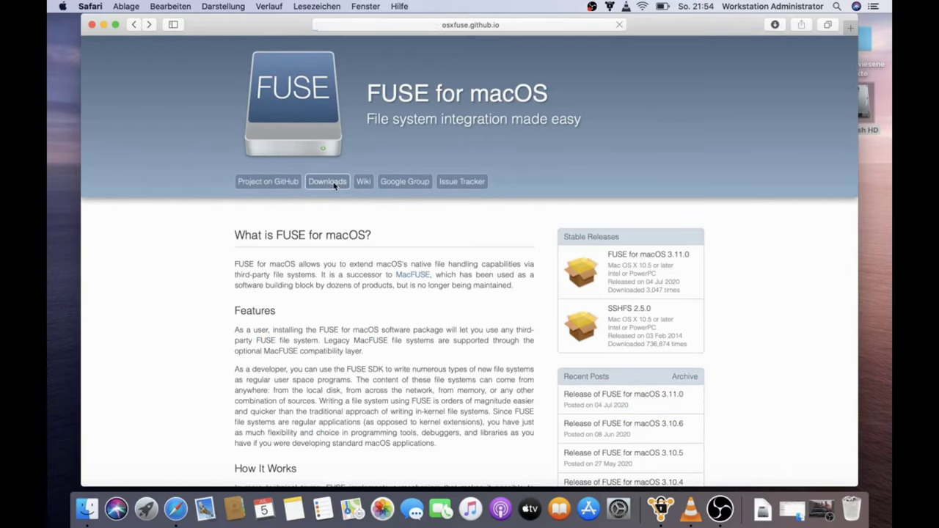
scroll(333, 187, down, 5)
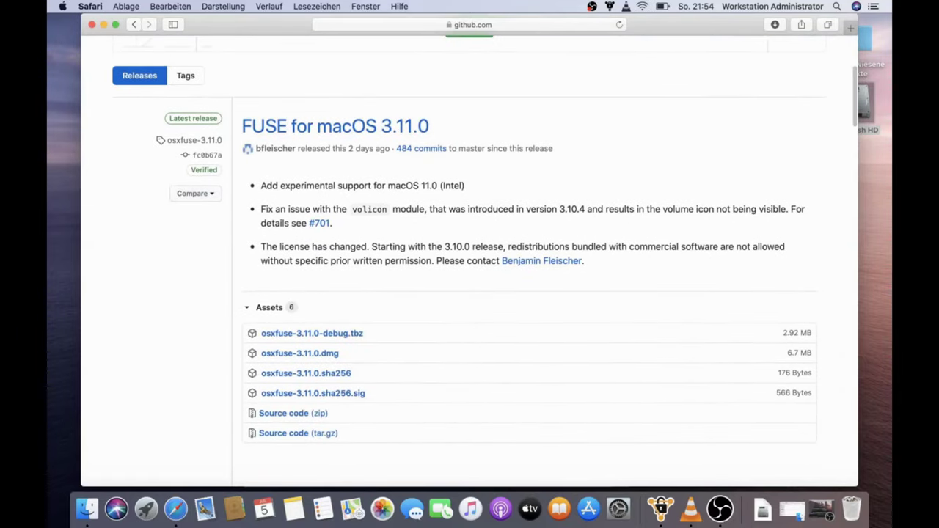
click(287, 355)
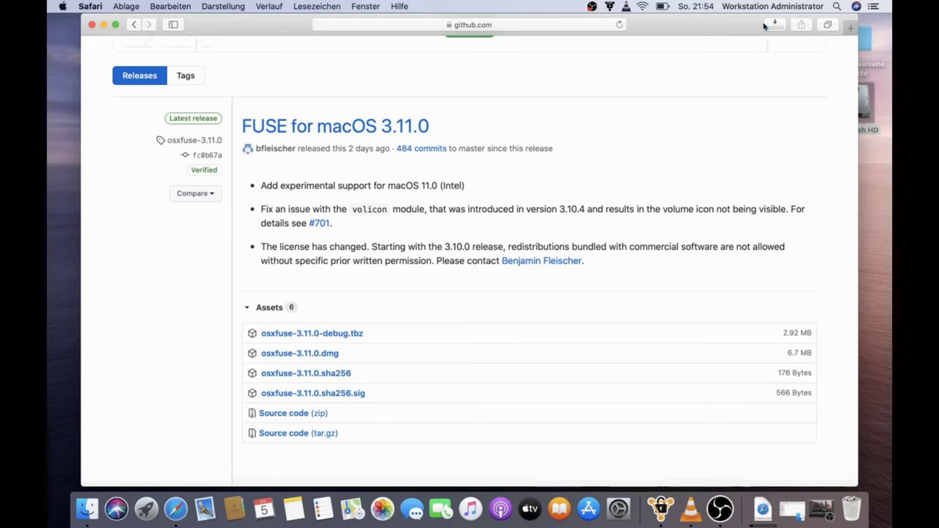
Step: Stop the running download of osxfuse-3.11.0.dmg and dismiss the download list
click(774, 25)
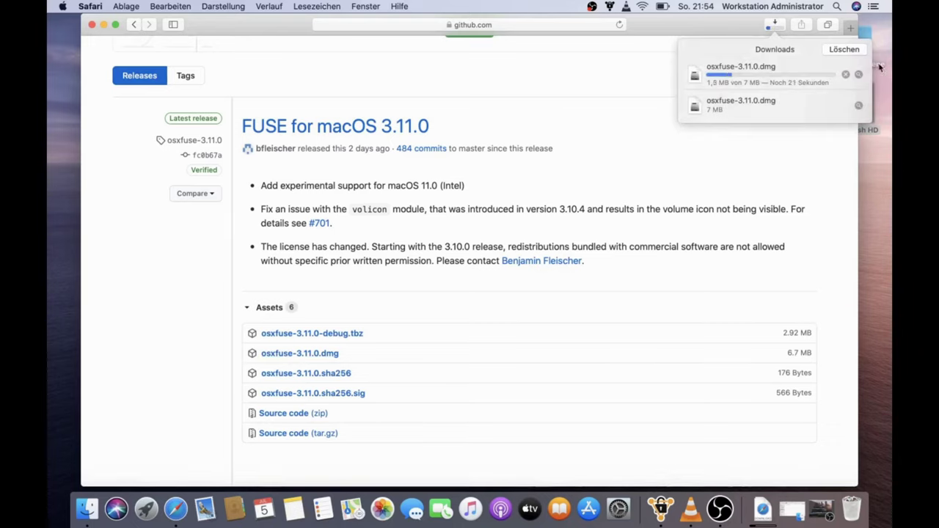
click(844, 74)
click(846, 75)
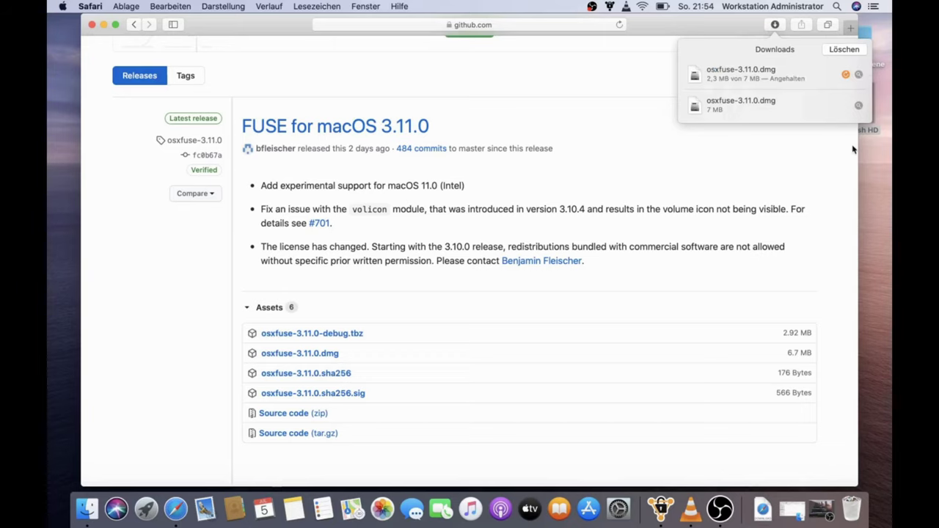
click(822, 181)
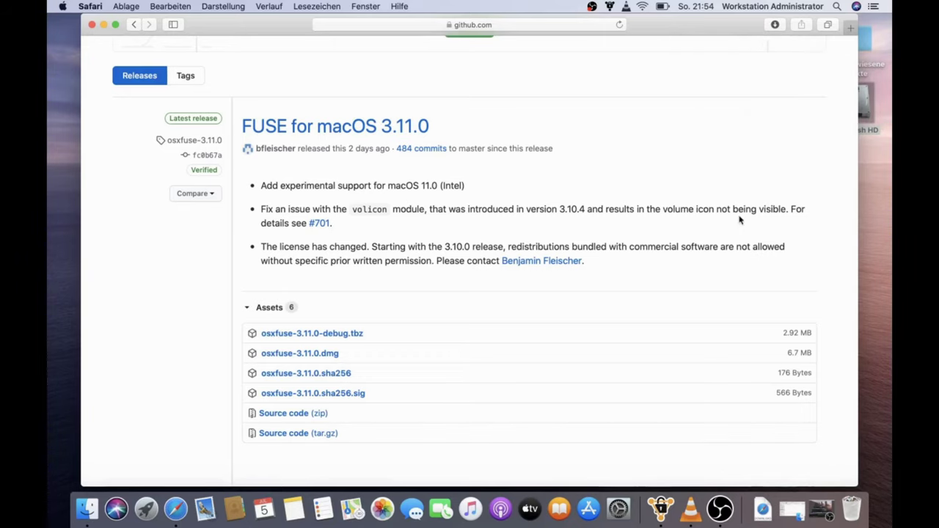
Step: Switch to Finder and open the fully downloaded 7 MB osxfuse-3.11.0.dmg image in the Downloads folder
click(90, 512)
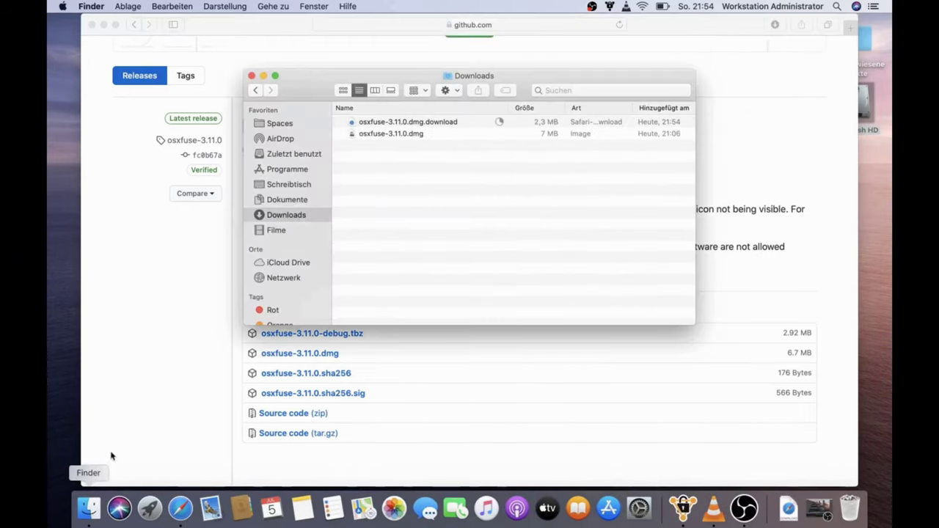
click(396, 136)
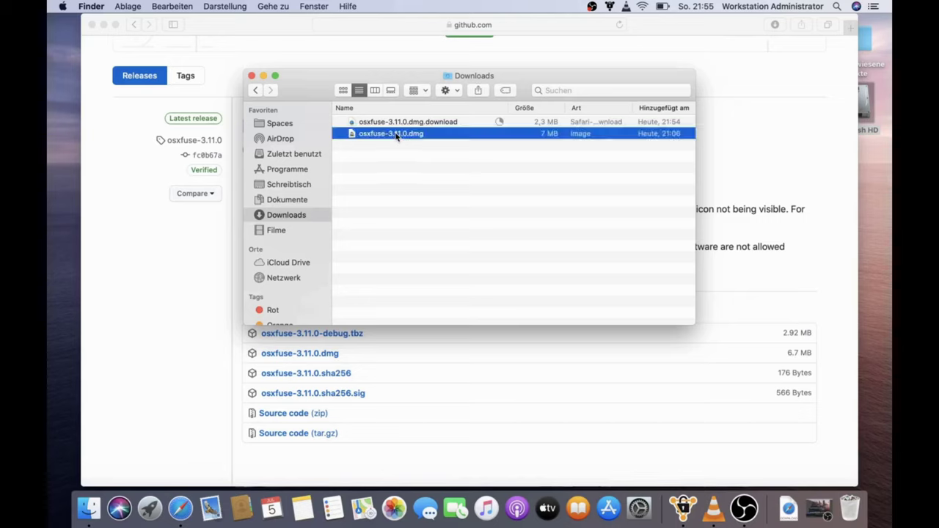
double_click(396, 137)
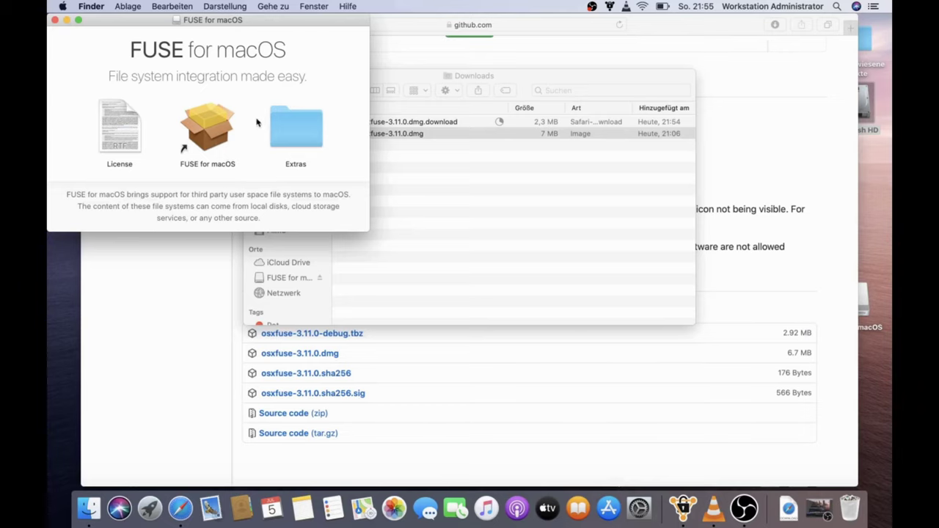
Step: Examine the contents of the Extras folder in the FUSE for macOS disk image and close it again
click(300, 135)
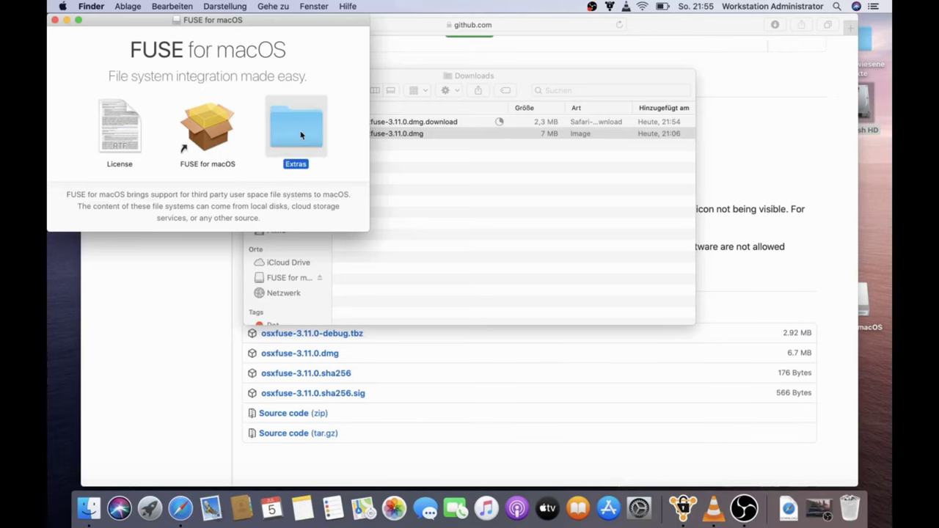
double_click(300, 135)
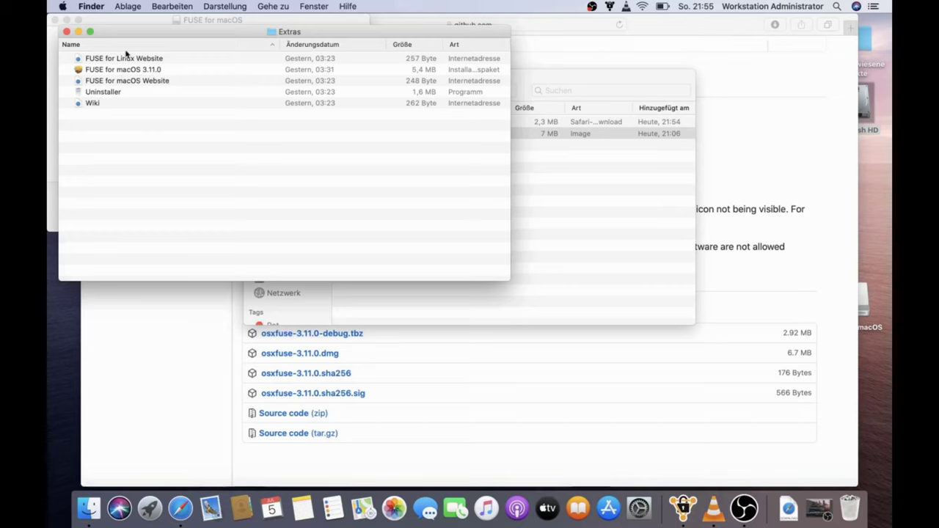
click(67, 32)
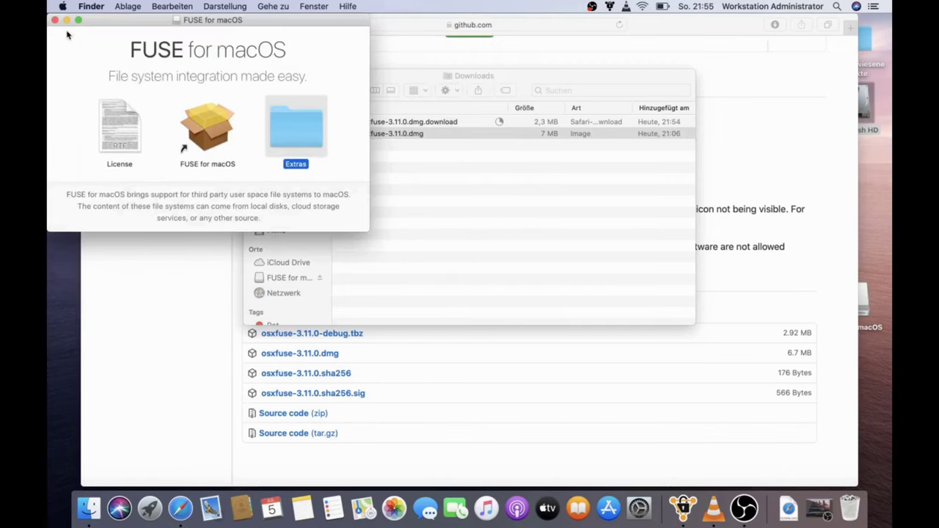
Step: Launch the FUSE for macOS installer, allow its compatibility check and accept the software licence agreement
double_click(206, 126)
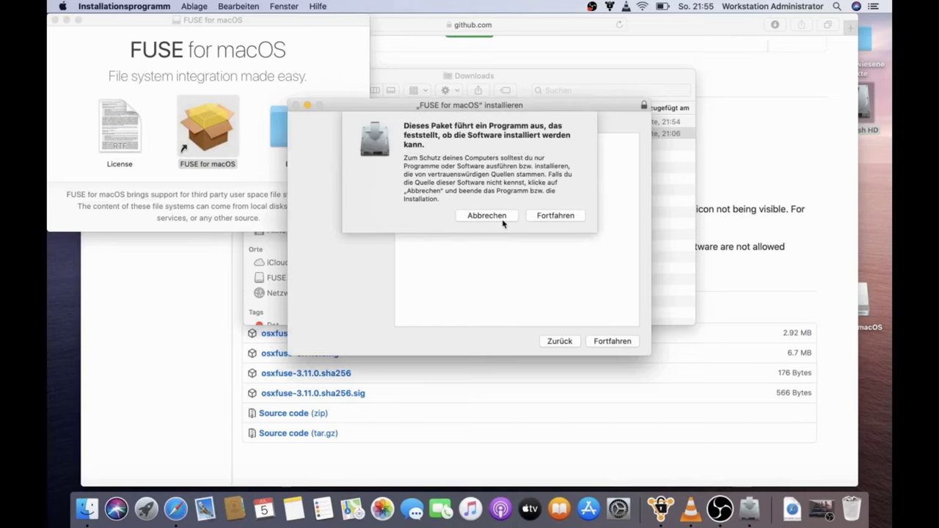
click(547, 217)
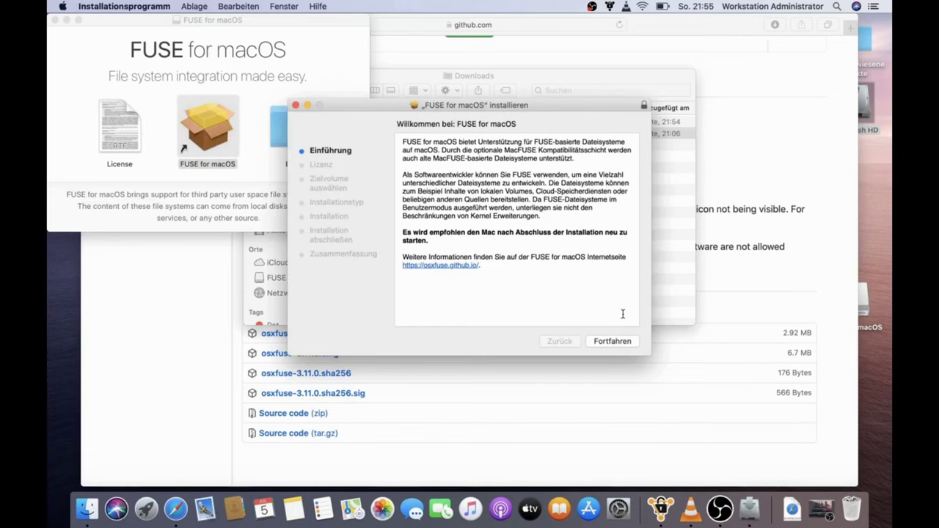
click(612, 341)
click(612, 341)
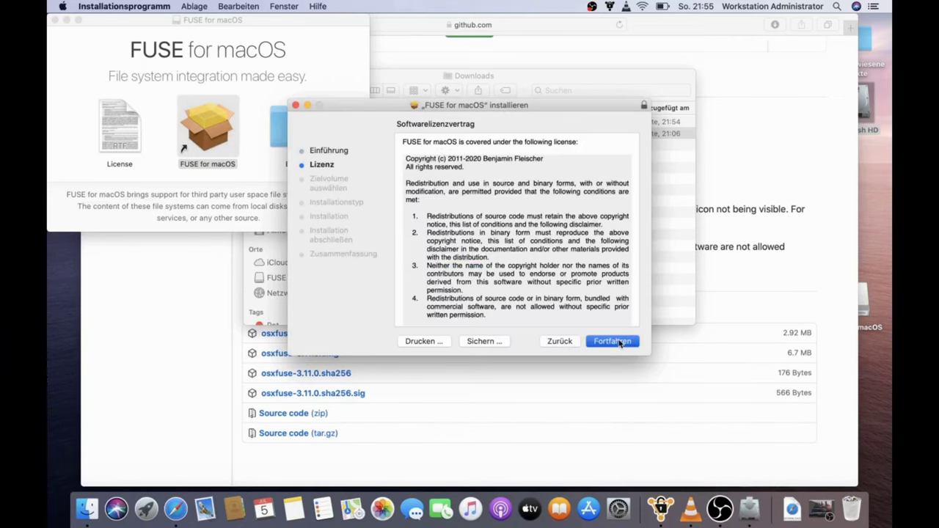
click(577, 201)
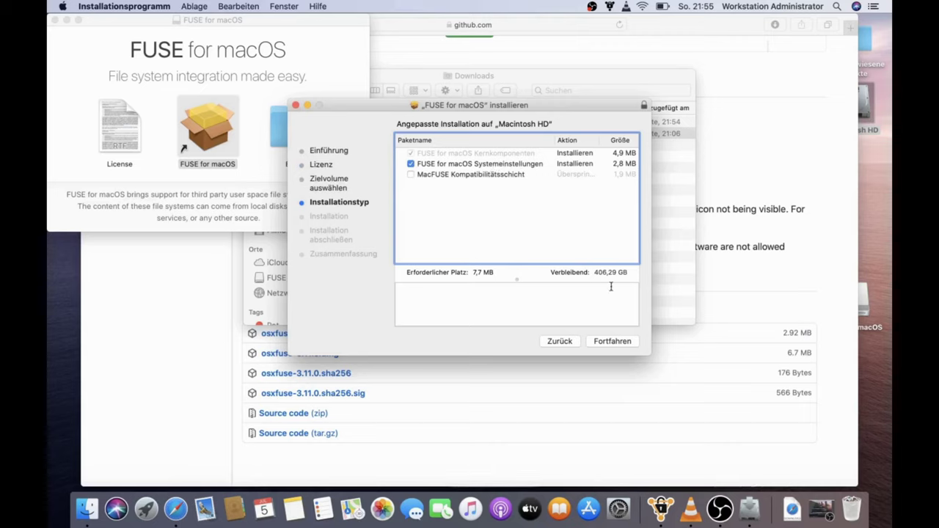
Step: Install FUSE for macOS on Macintosh HD with the preselected packages, authorizing it with the administrator account password
click(602, 341)
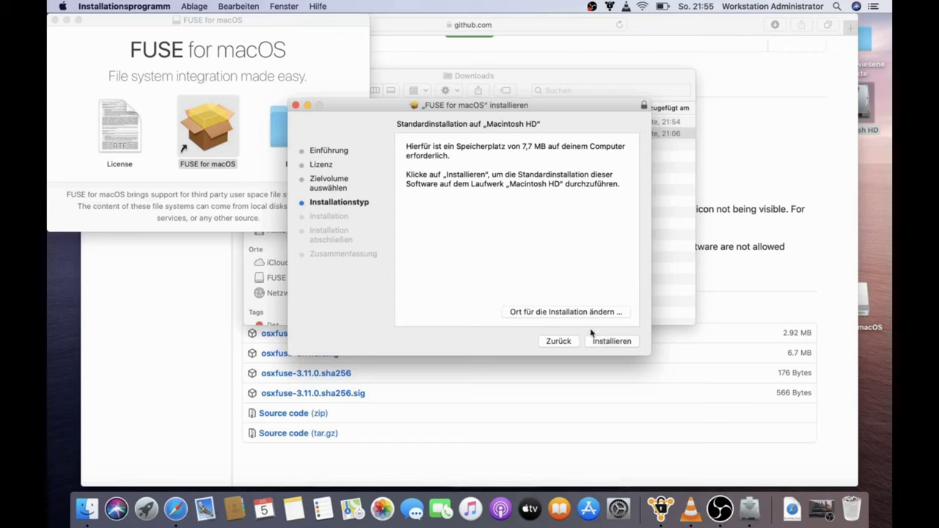
click(611, 341)
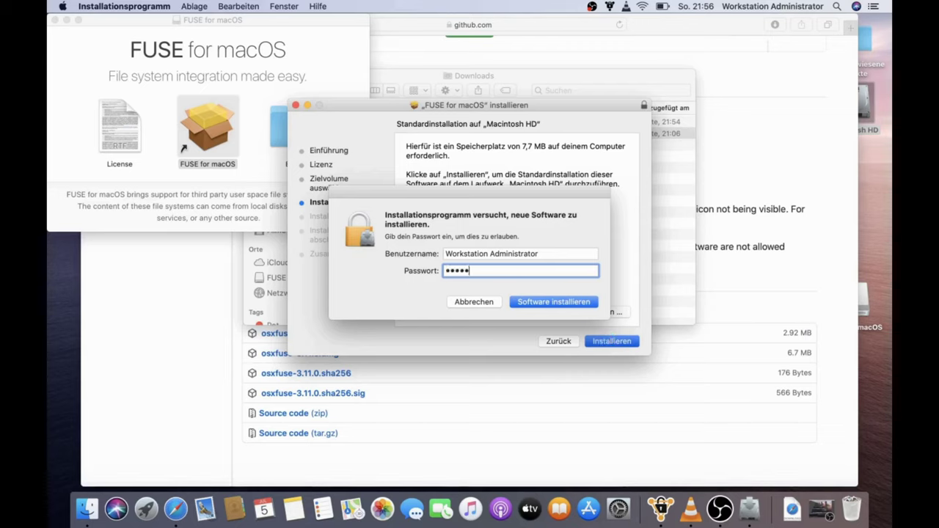
key(Return)
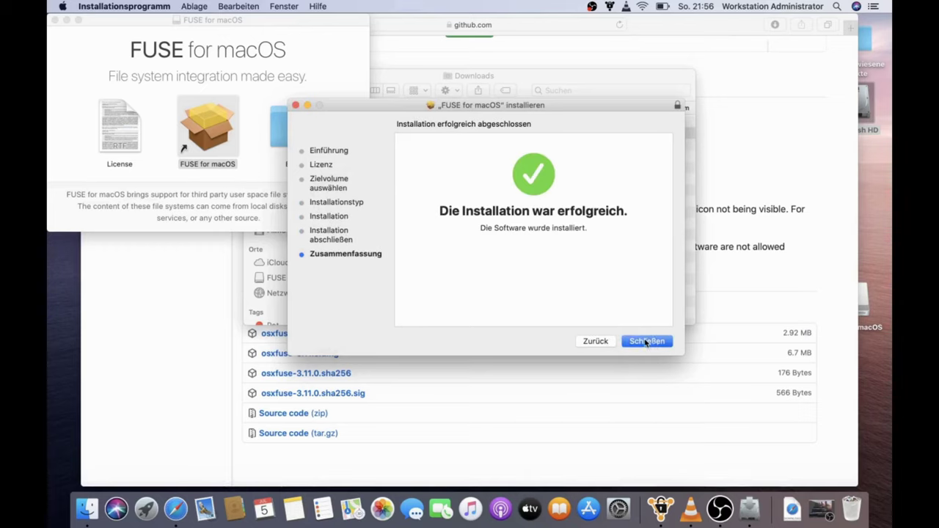
Step: Close the installer while keeping its package and image, and close the FUSE for macOS disk image window
click(646, 341)
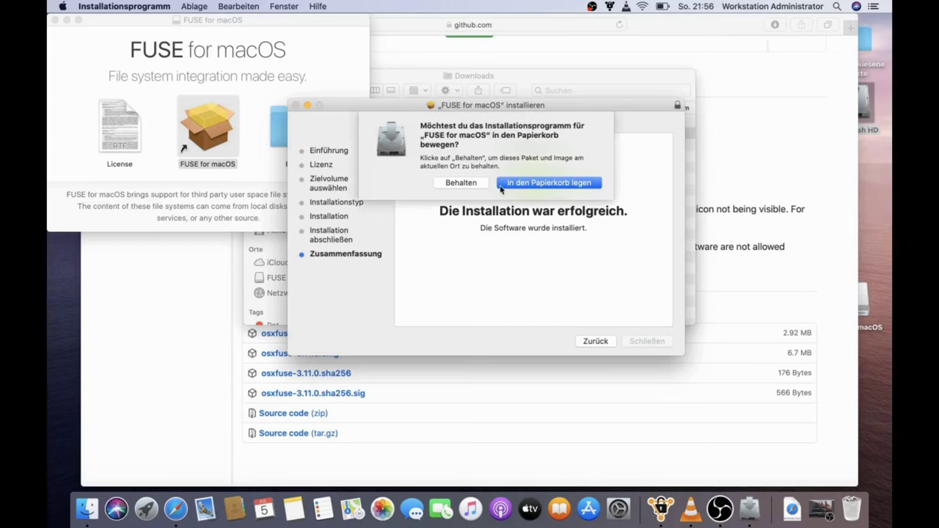
click(459, 183)
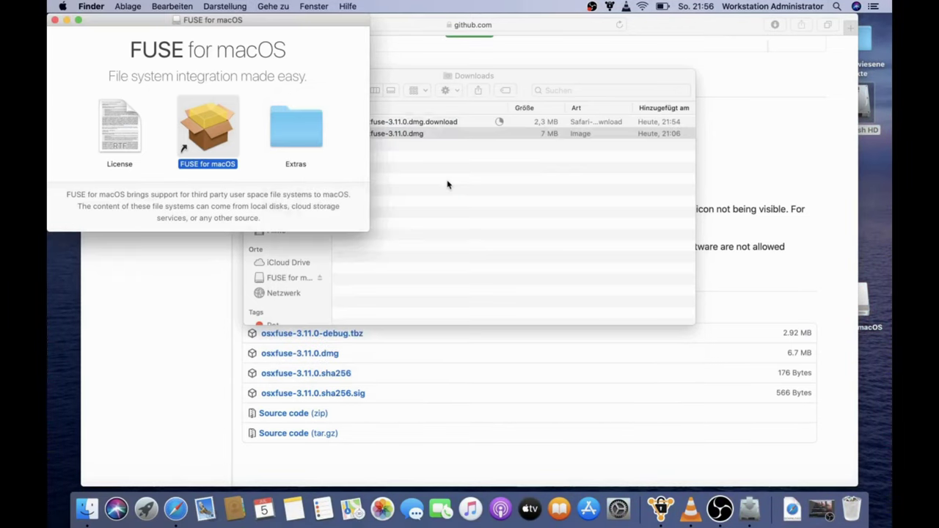
click(54, 20)
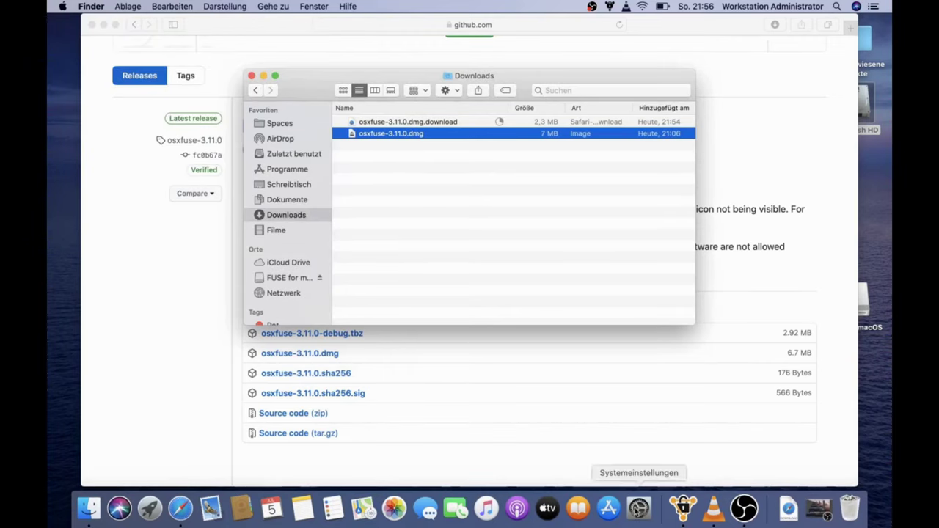
Step: Open the Sicherheit settings in Systemeinstellungen and unlock them with the administrator account password
click(638, 511)
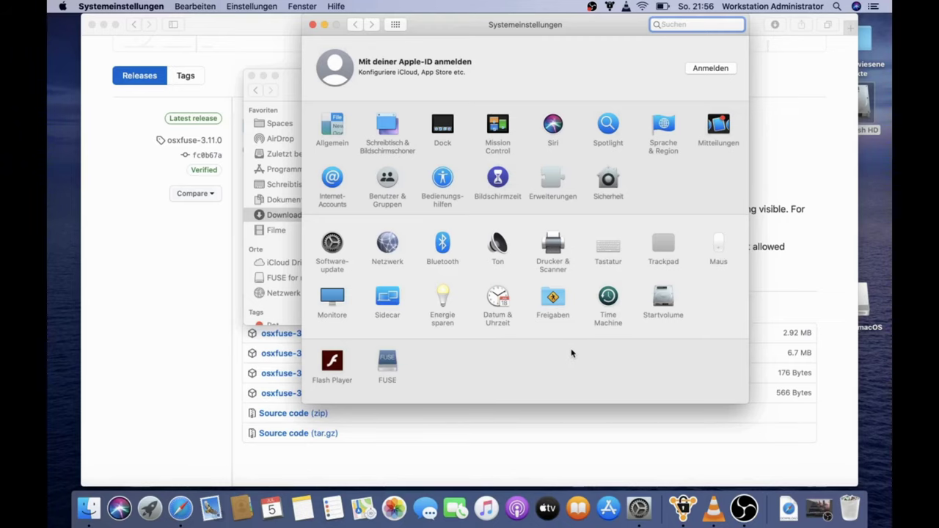
click(609, 183)
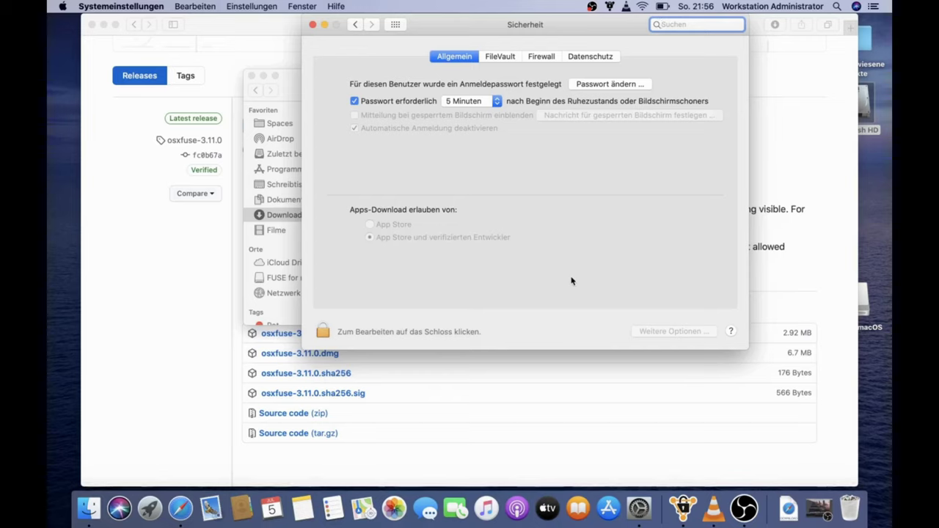
click(316, 334)
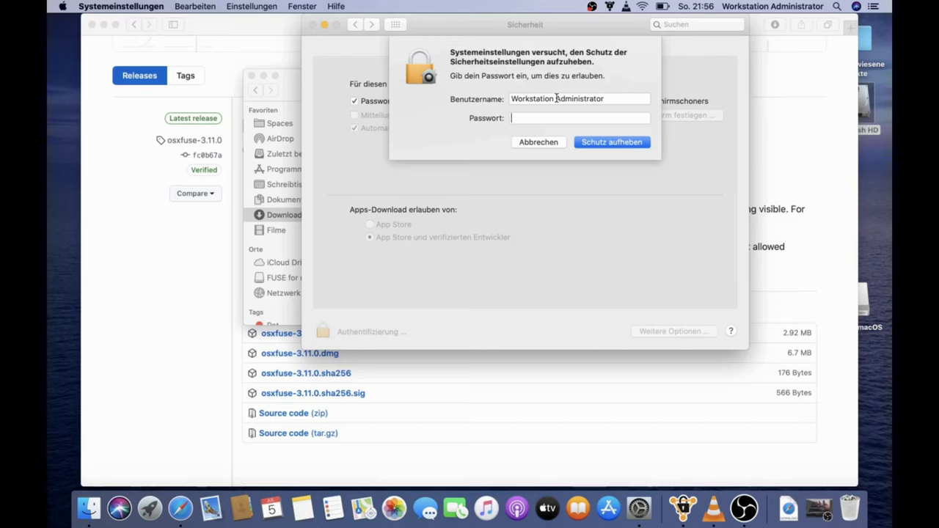
text(••)
key(Return)
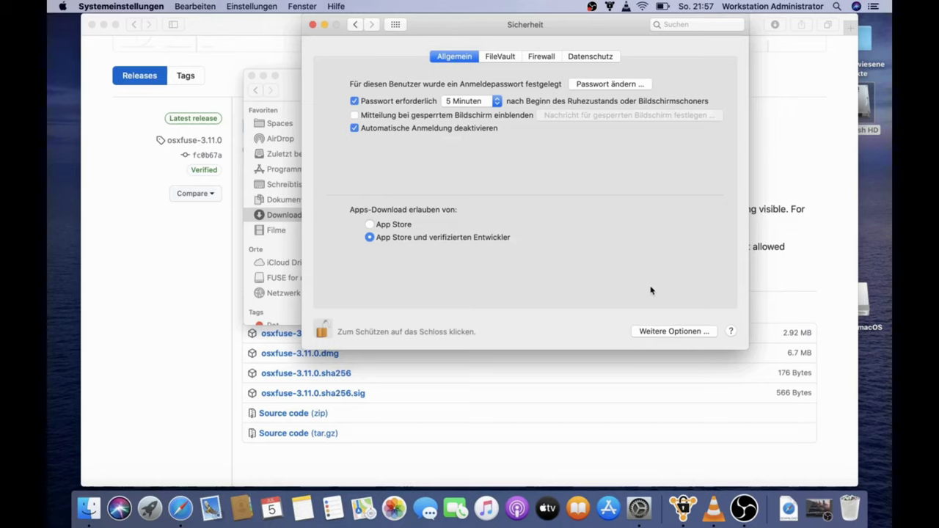
Step: Lock the Sicherheit settings again and close Systemeinstellungen
click(321, 329)
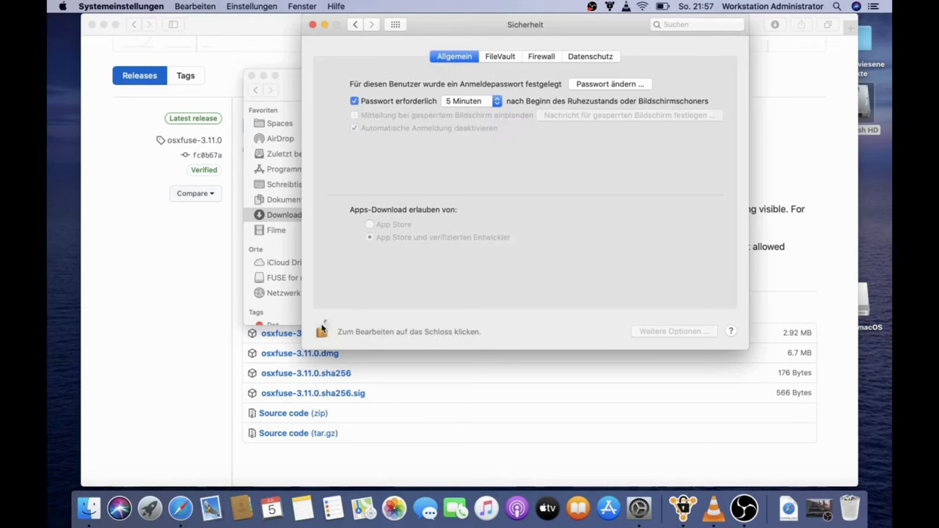
click(313, 24)
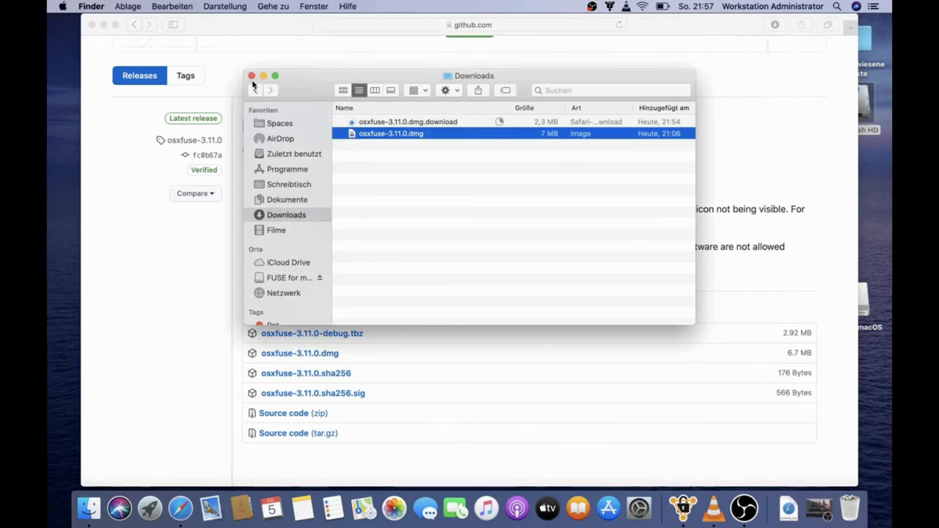
drag(253, 89, 254, 88)
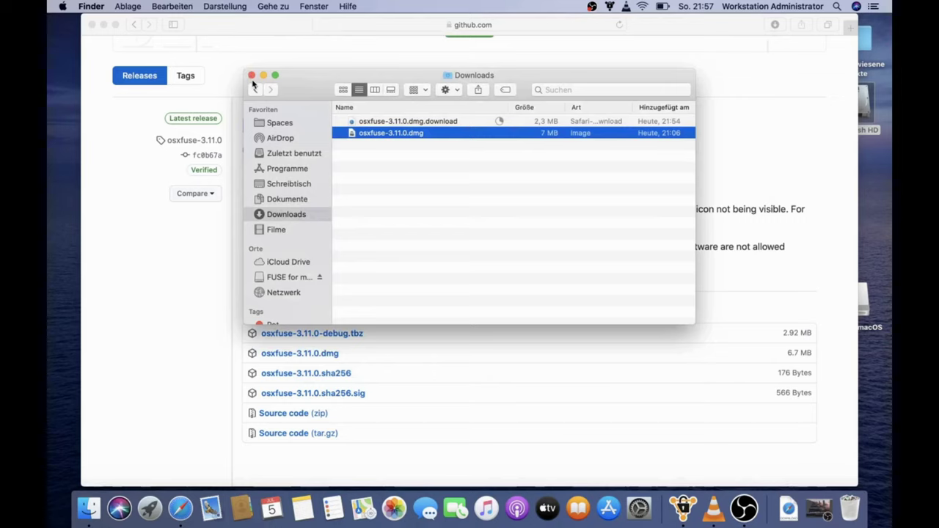
Step: Quit and relaunch TeamDrive, and close the browser window behind it
click(609, 6)
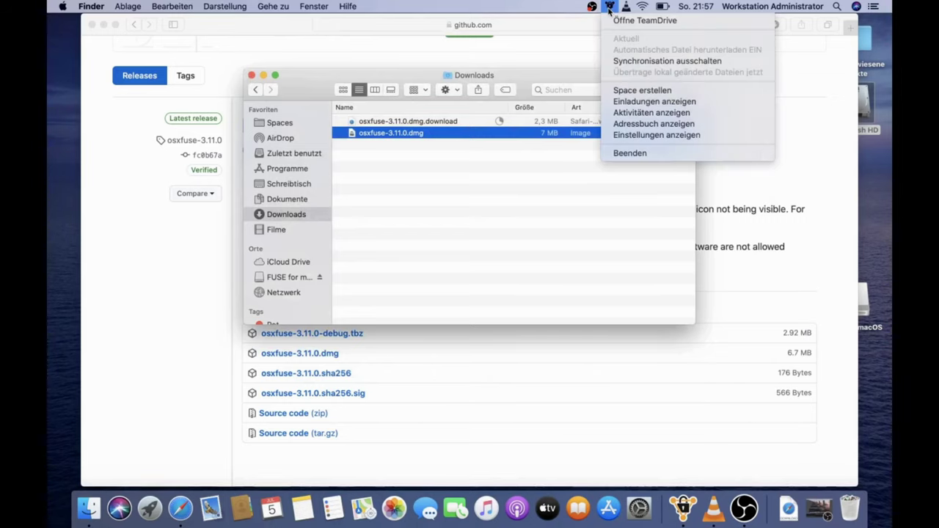
click(631, 153)
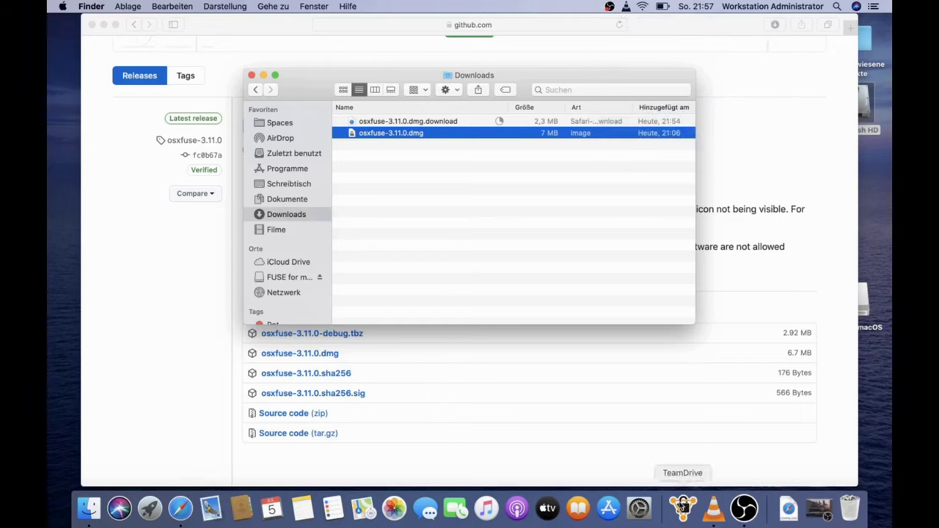
click(682, 505)
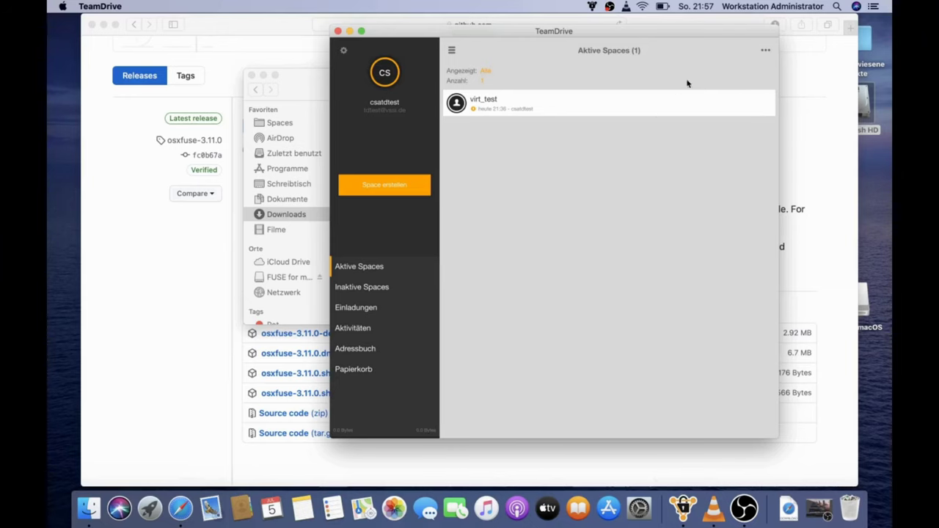
click(92, 24)
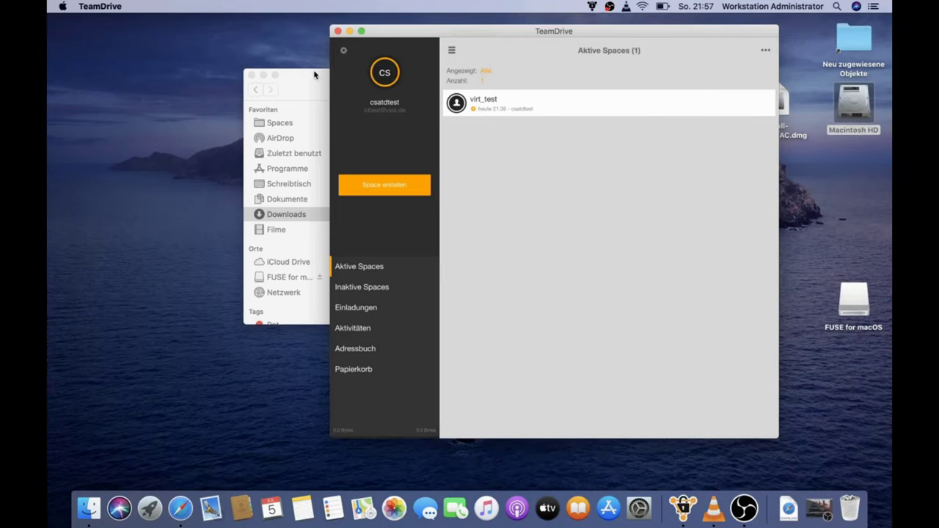
Step: Show the Spaces folder in Finder and compare its virt_test folder with the entry under Aktive Spaces in TeamDrive
drag(314, 74, 169, 141)
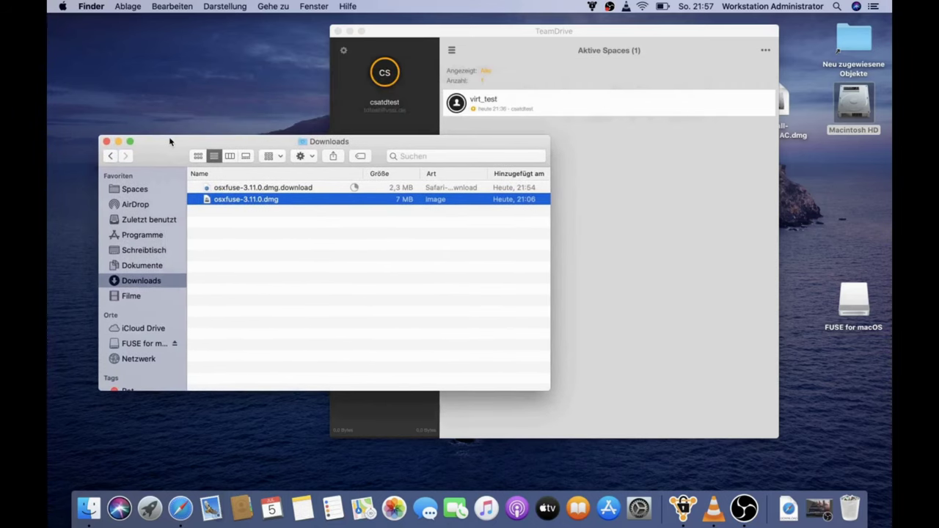
click(129, 190)
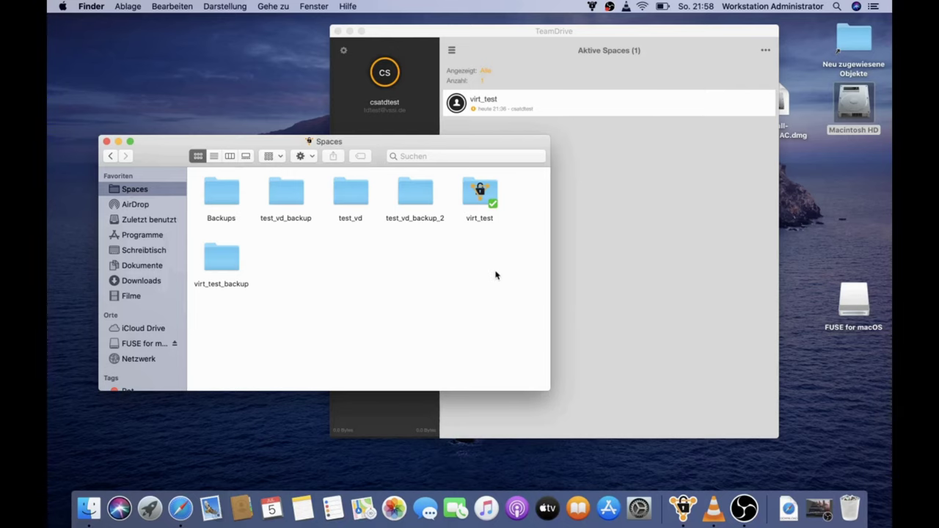
click(633, 77)
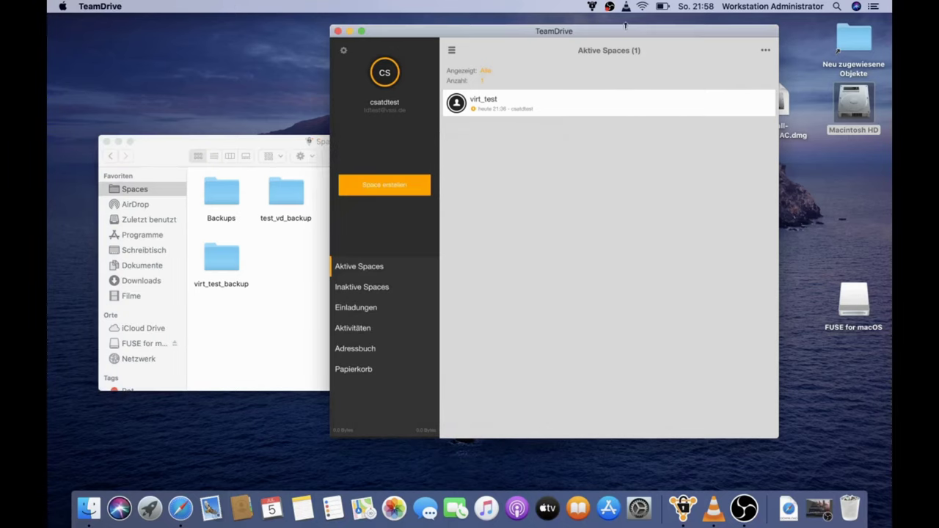
click(239, 147)
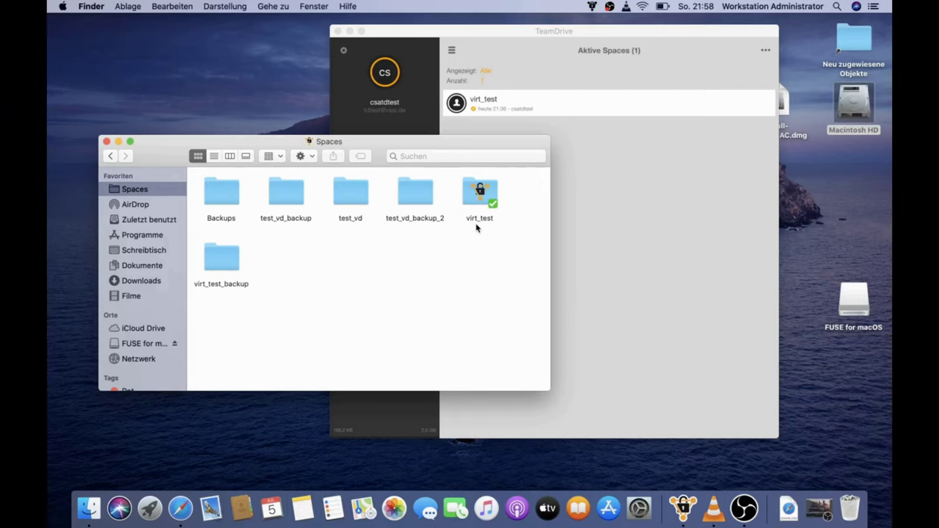
click(691, 142)
mouse_move(731, 105)
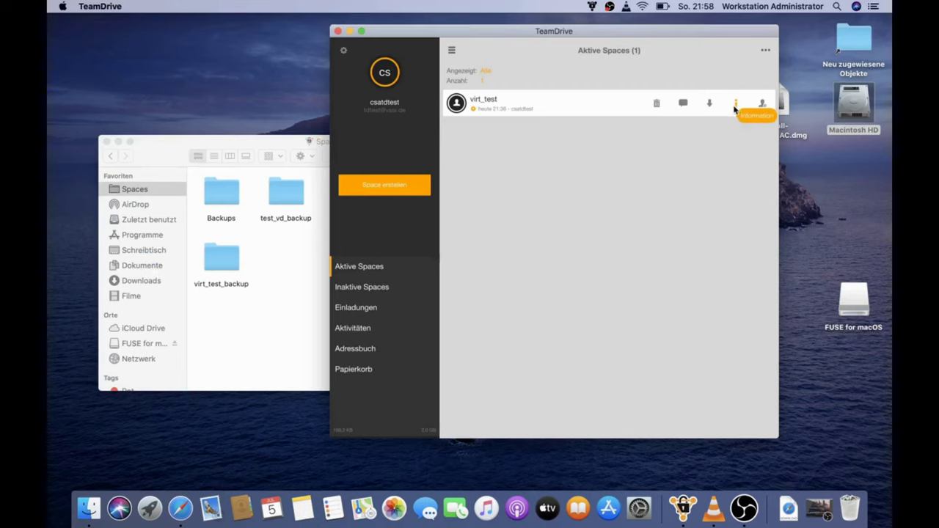
click(259, 329)
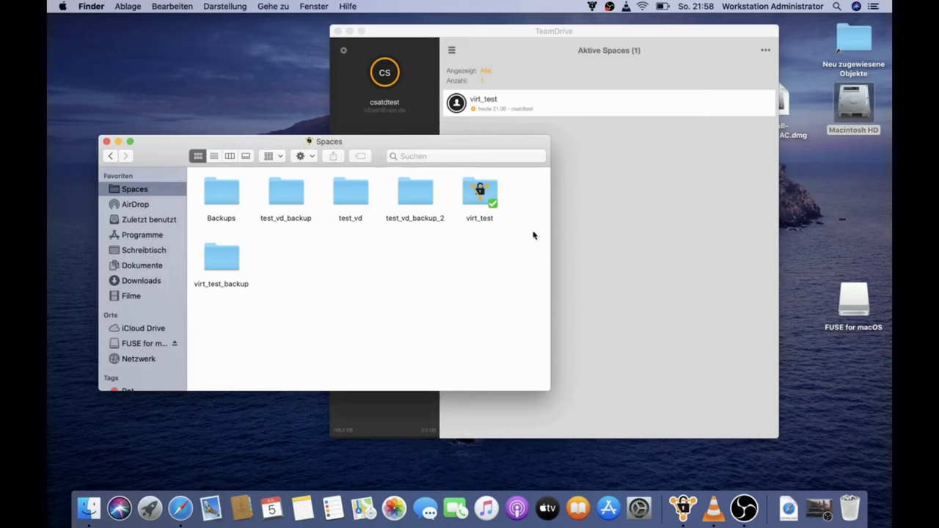
click(579, 249)
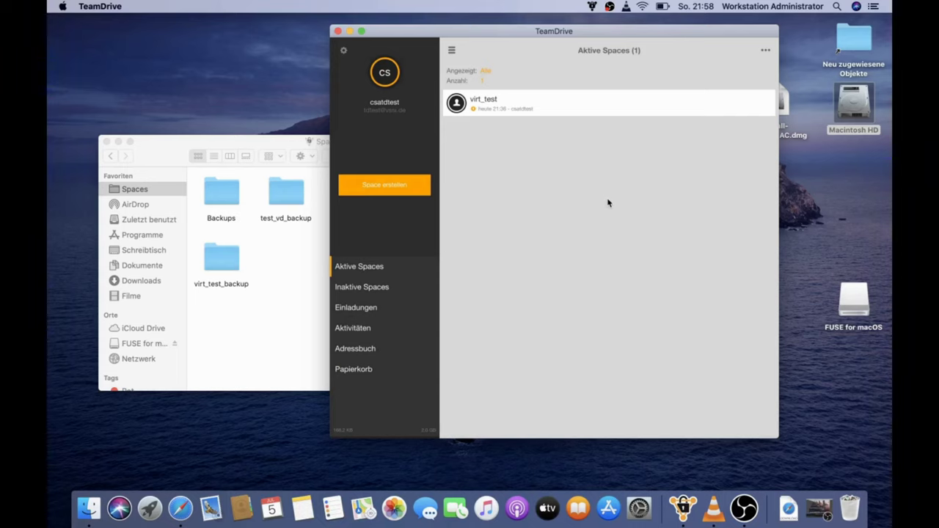
Step: Check which services, such as Konvertiere zu Space, are offered for the Backups folder, and return to TeamDrive
click(217, 198)
right_click(217, 198)
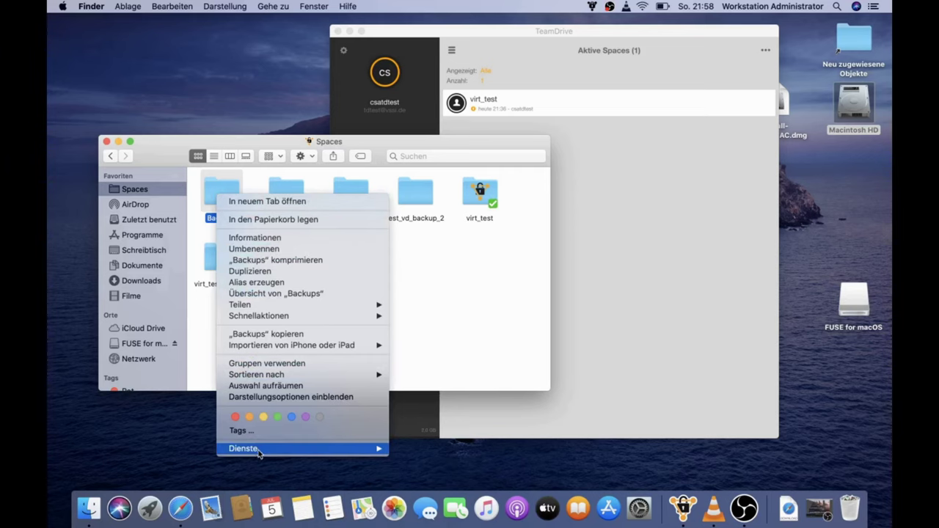
mouse_move(263, 454)
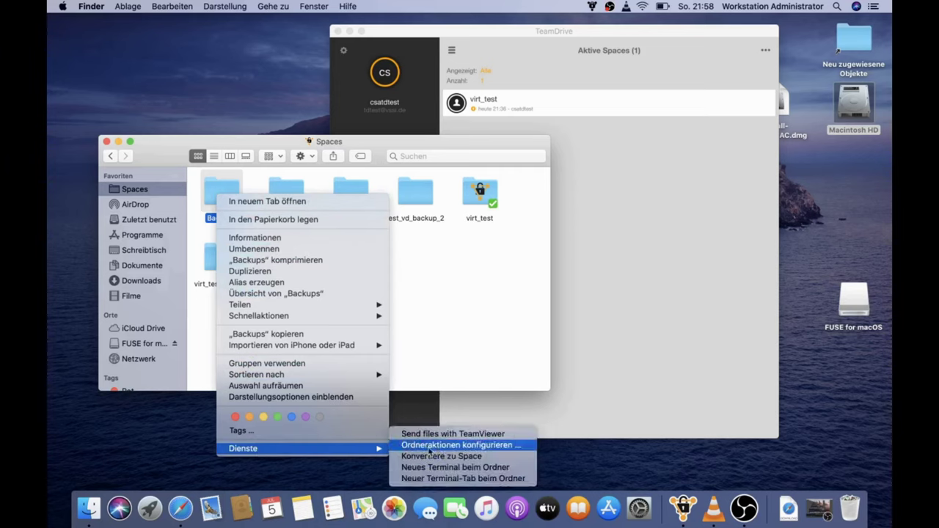
click(627, 270)
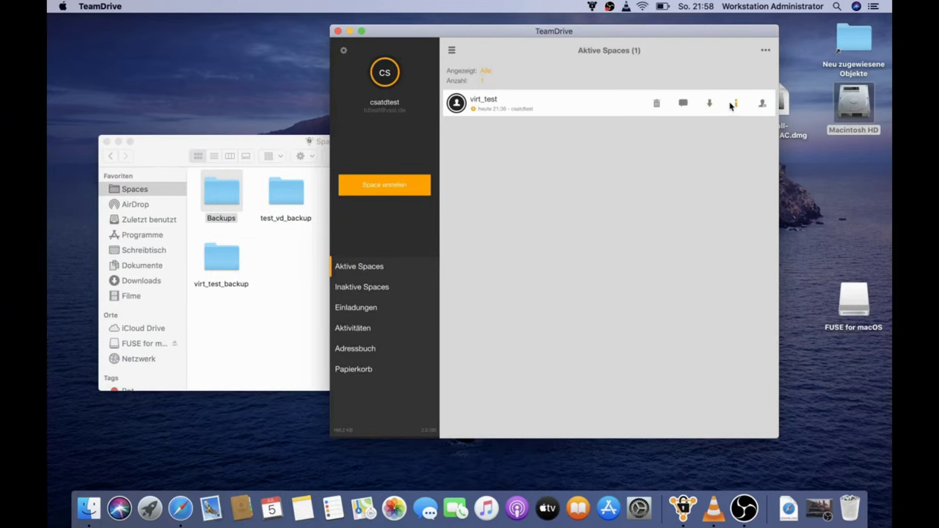
Step: Enable opening the virt_test space in the virtual file system under its Space Ort and confirm moving it there
click(731, 104)
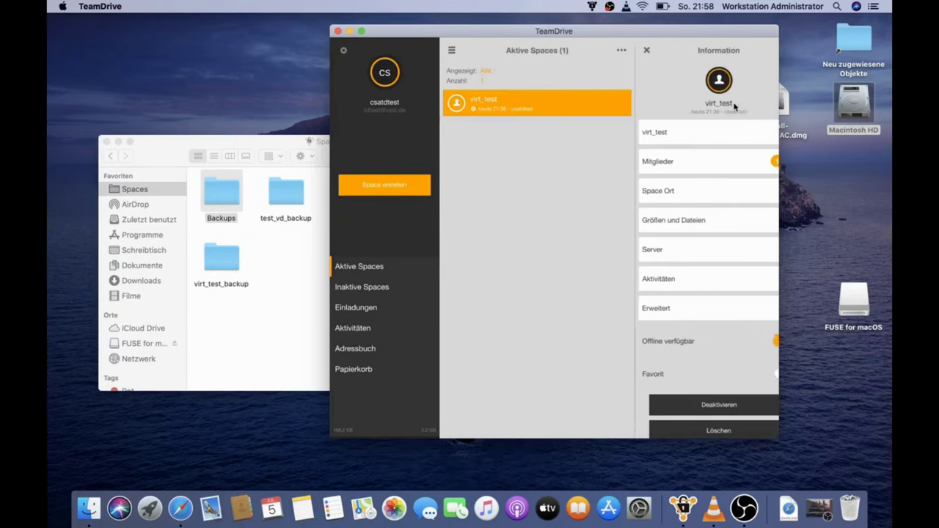
click(678, 195)
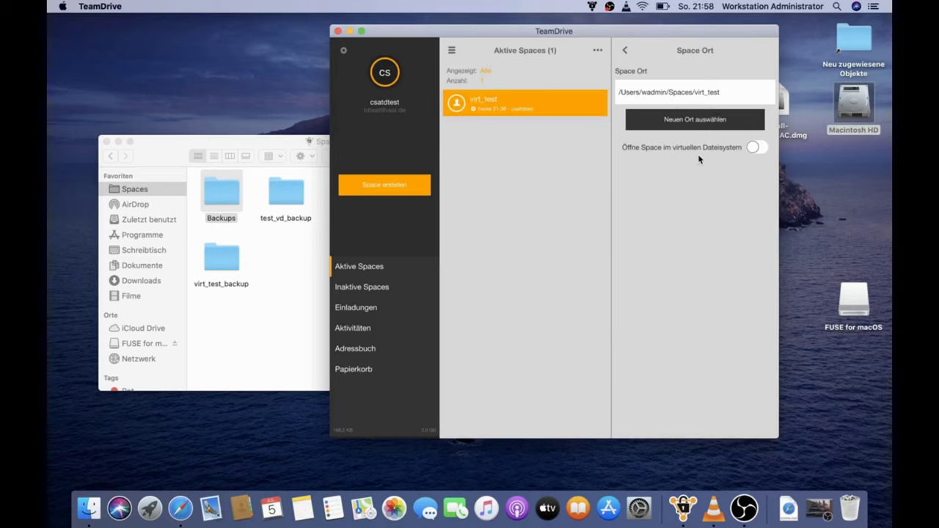
click(754, 148)
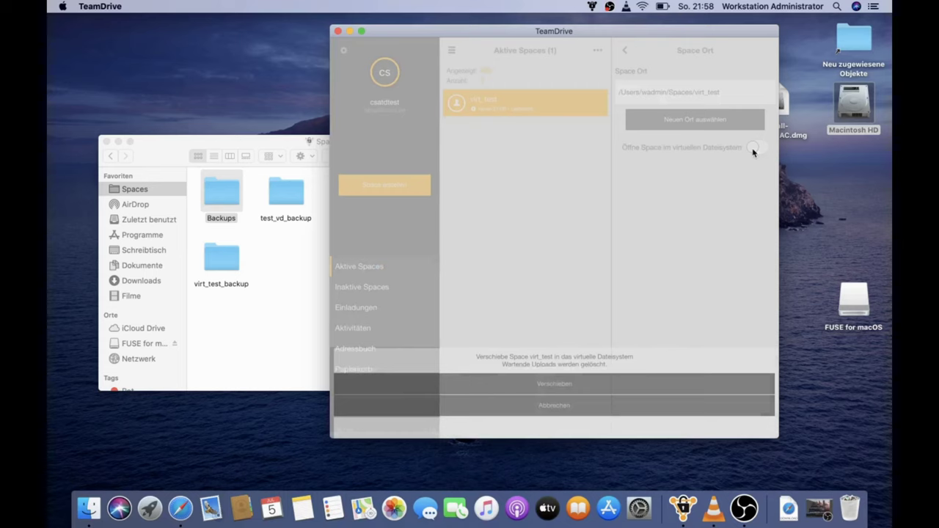
click(554, 383)
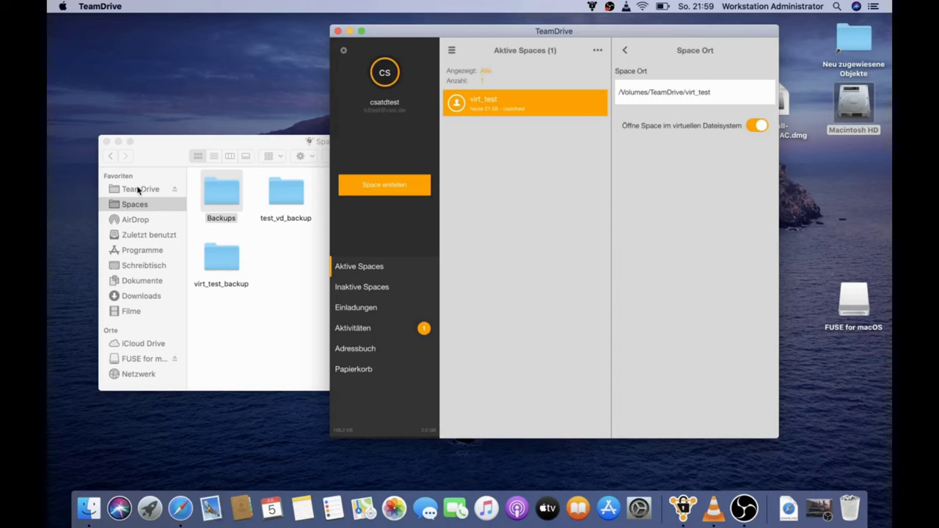
Step: Compare the Spaces folder with the TeamDrive volume in Finder and view the contents of the volume's virt_test folder
click(167, 144)
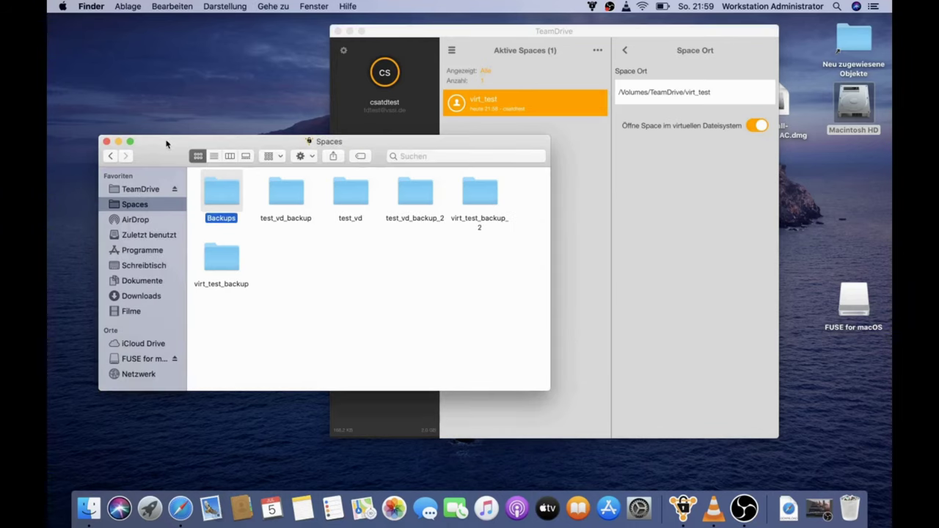
click(132, 193)
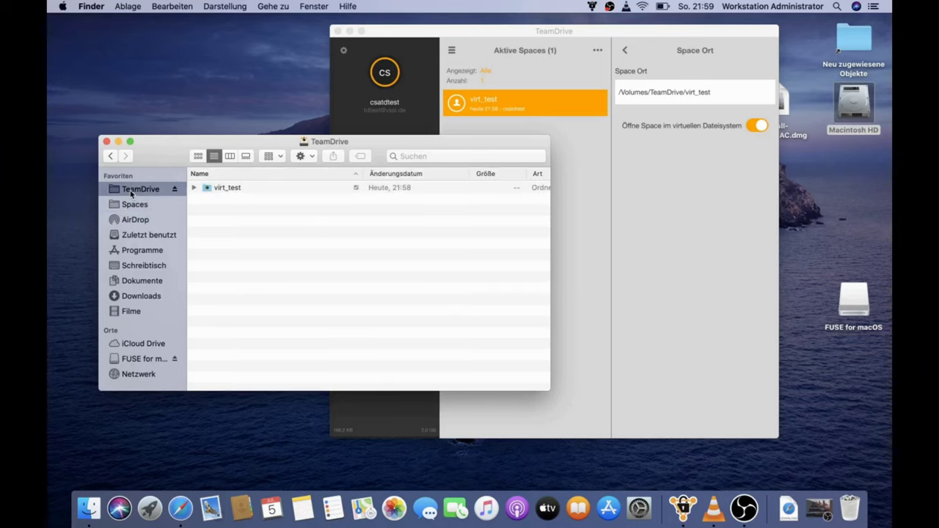
click(132, 204)
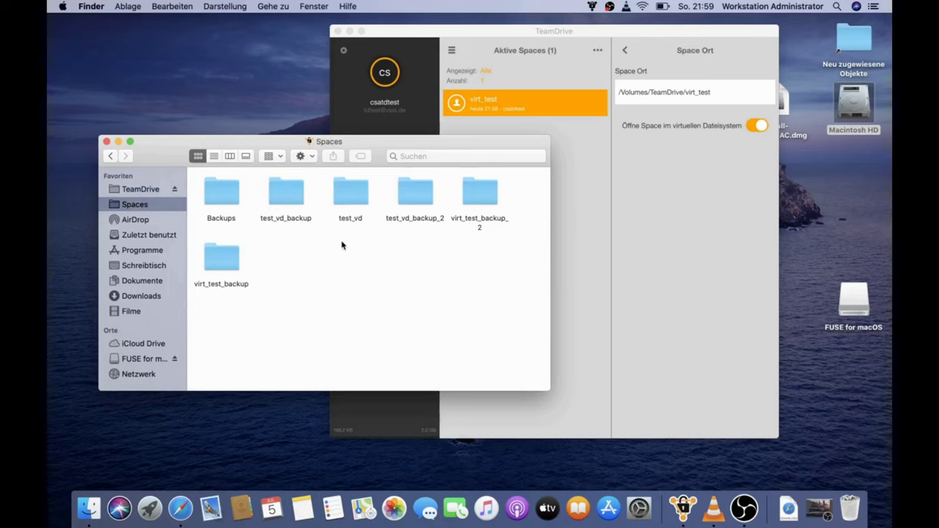
click(137, 189)
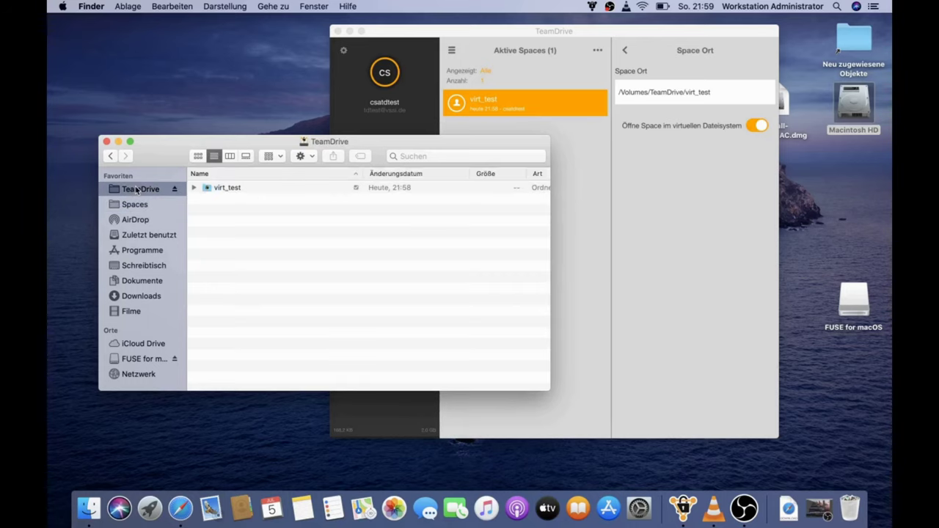
click(246, 156)
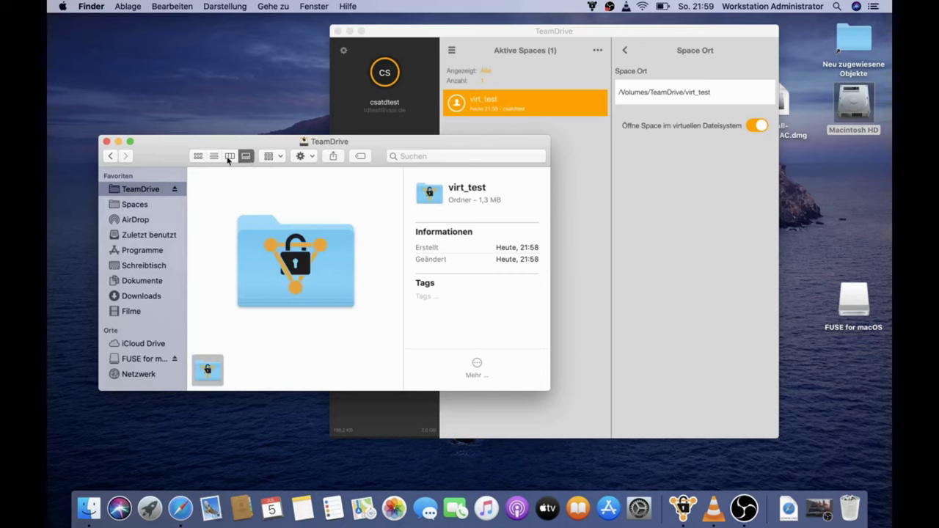
click(229, 157)
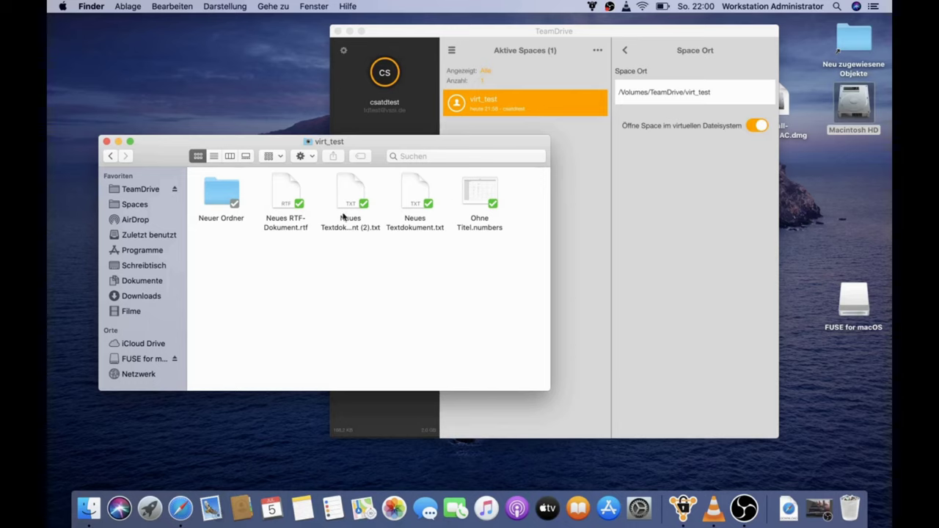
Step: Delete the local copy of Neues RTF-Dokument.rtf in virt_test, and open the document in TextEdit and close it again
click(284, 201)
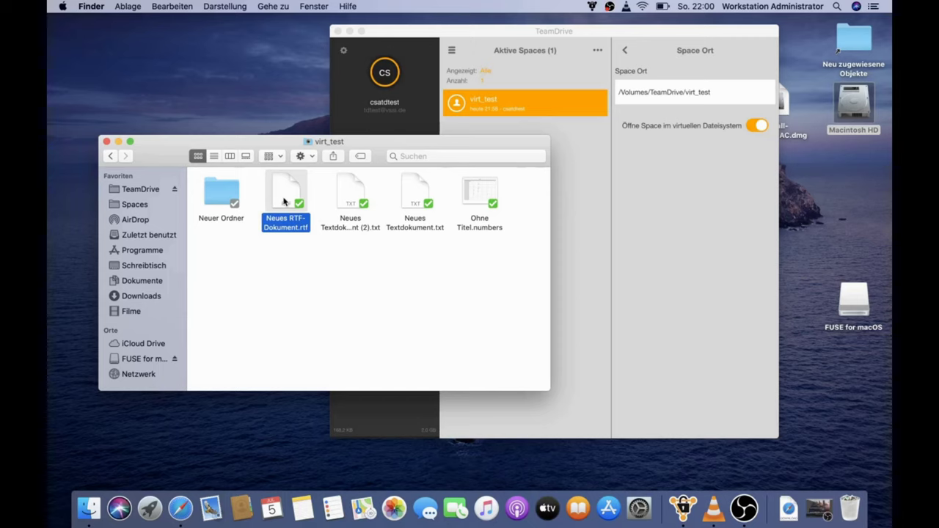
right_click(284, 201)
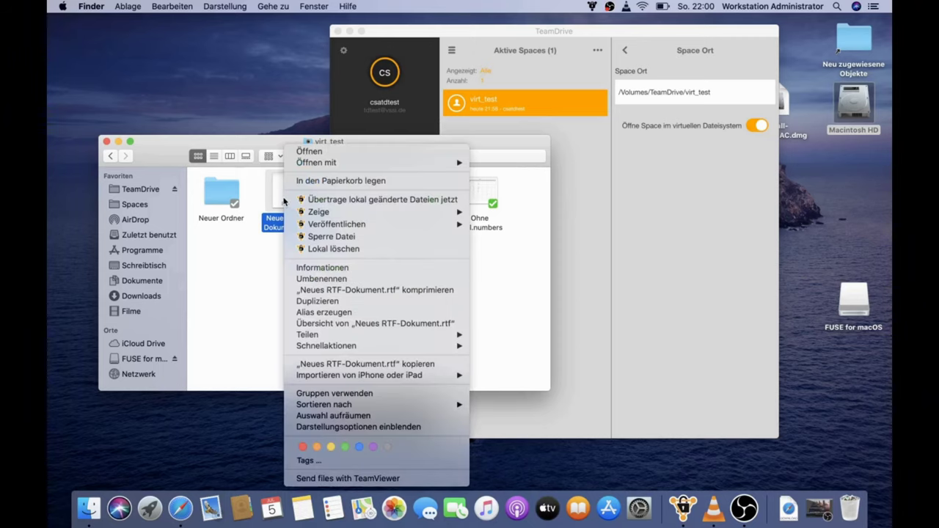
click(323, 251)
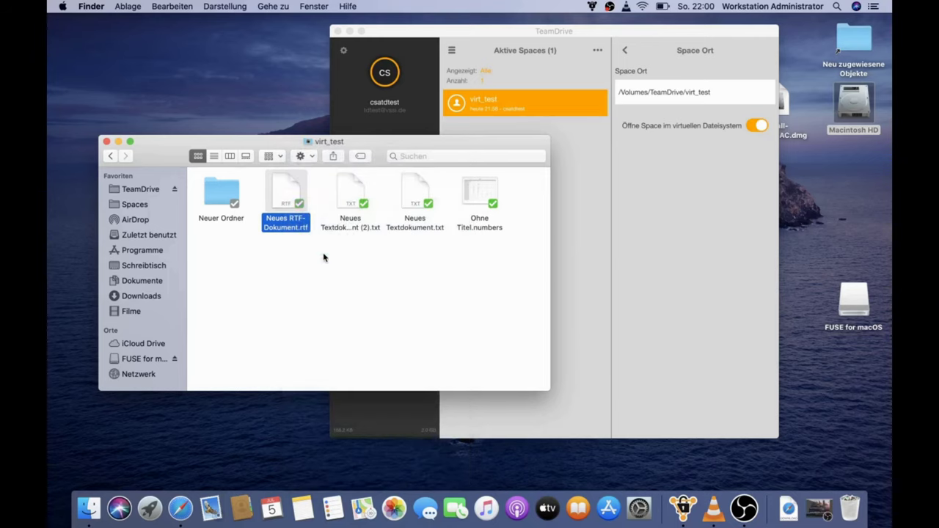
double_click(286, 193)
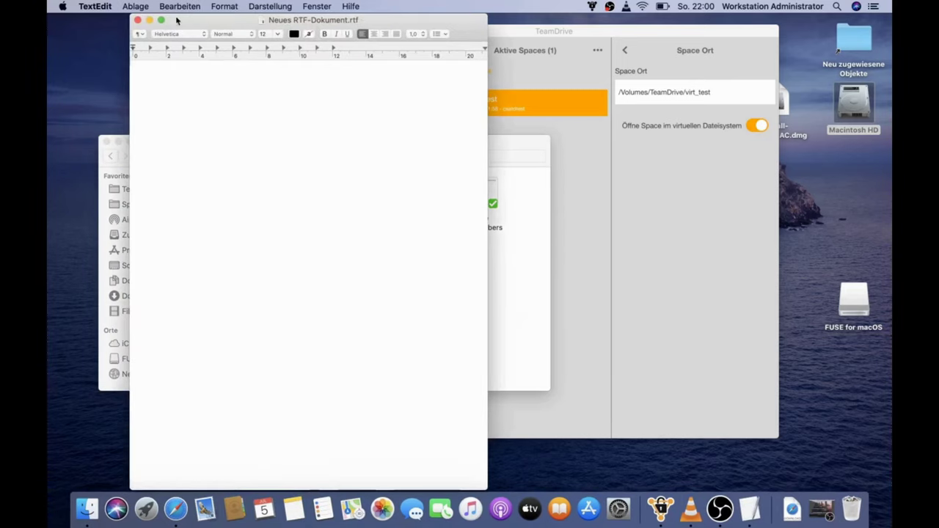
click(137, 20)
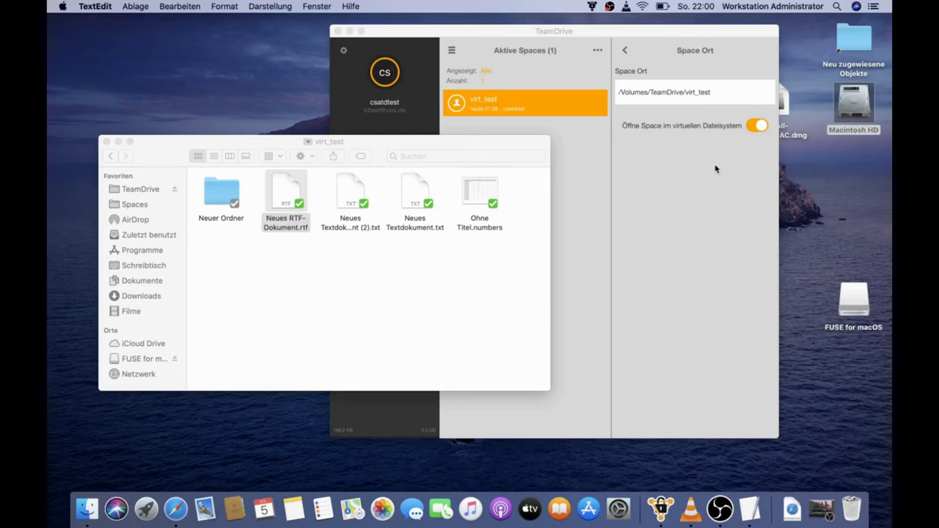
Step: Return to TeamDrive, leave the Space Ort view of virt_test and open the Space section of the application settings
click(626, 50)
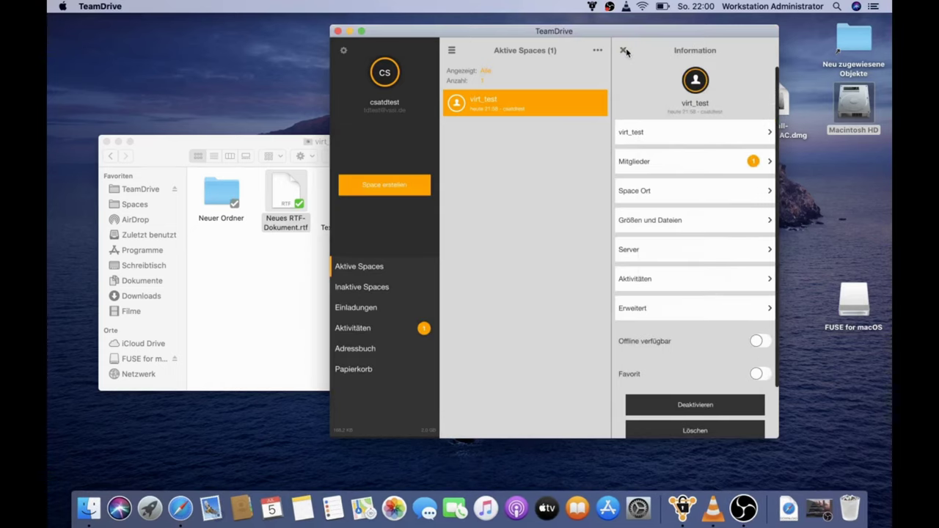
click(344, 51)
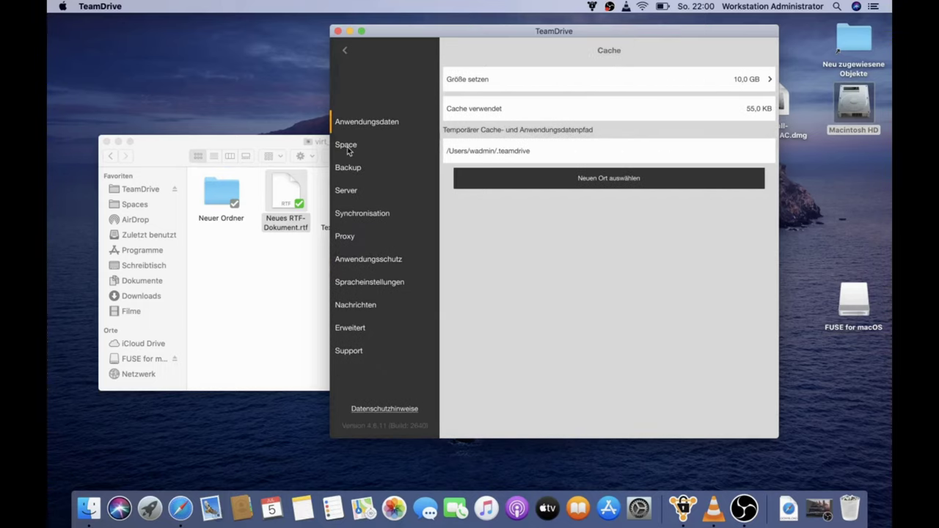
click(347, 51)
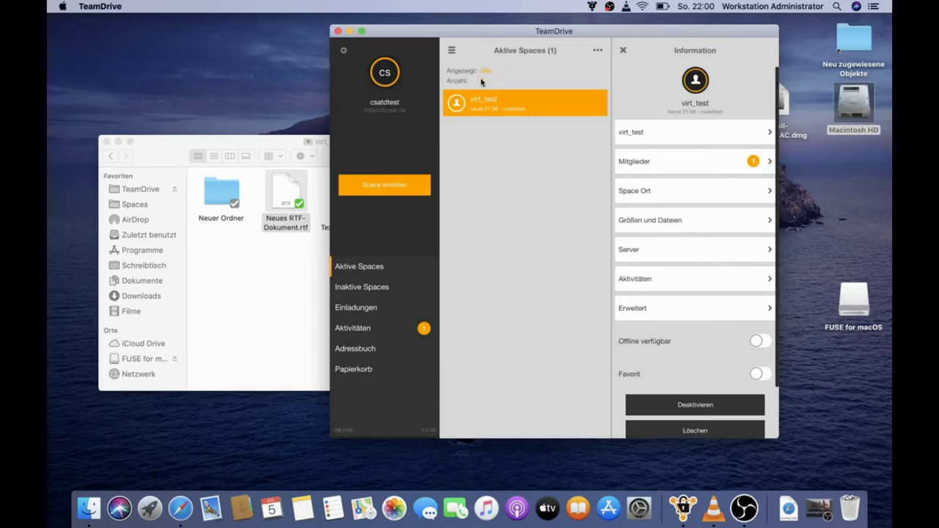
click(343, 51)
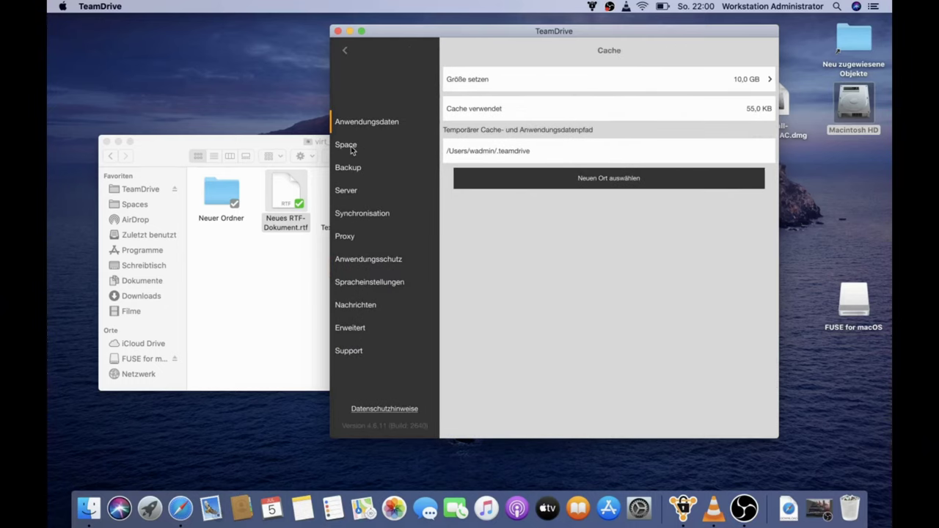
click(350, 146)
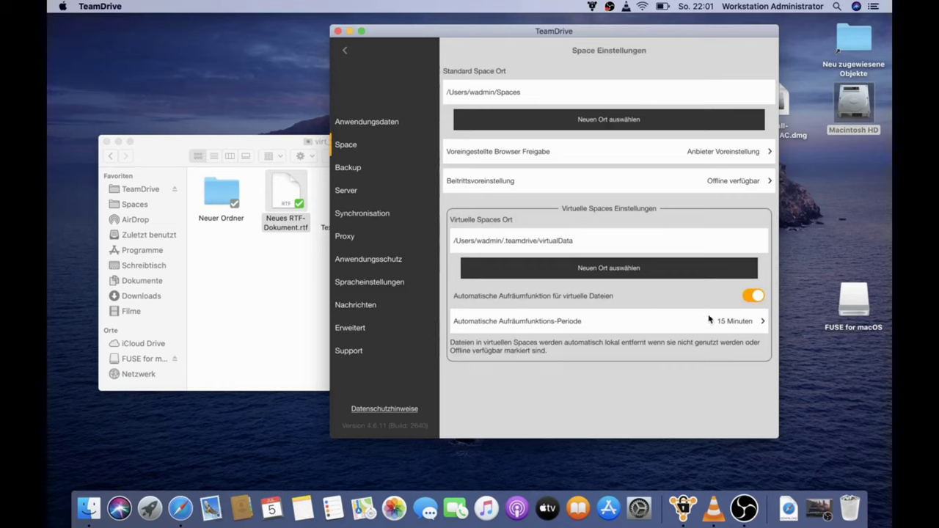
Step: Switch the automatic cleanup for virtual files off and back on, and set its period to 15 Minuten
click(754, 298)
click(754, 298)
click(755, 298)
click(754, 298)
click(749, 322)
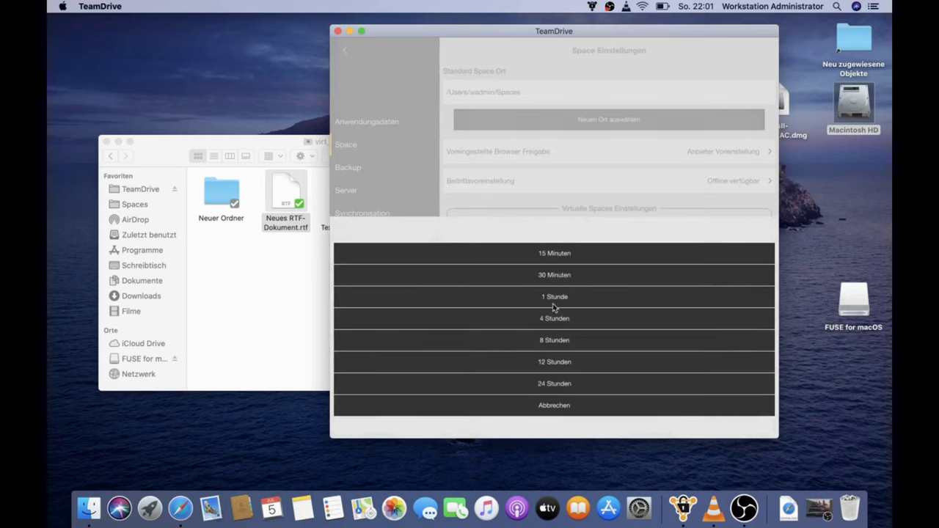
click(561, 253)
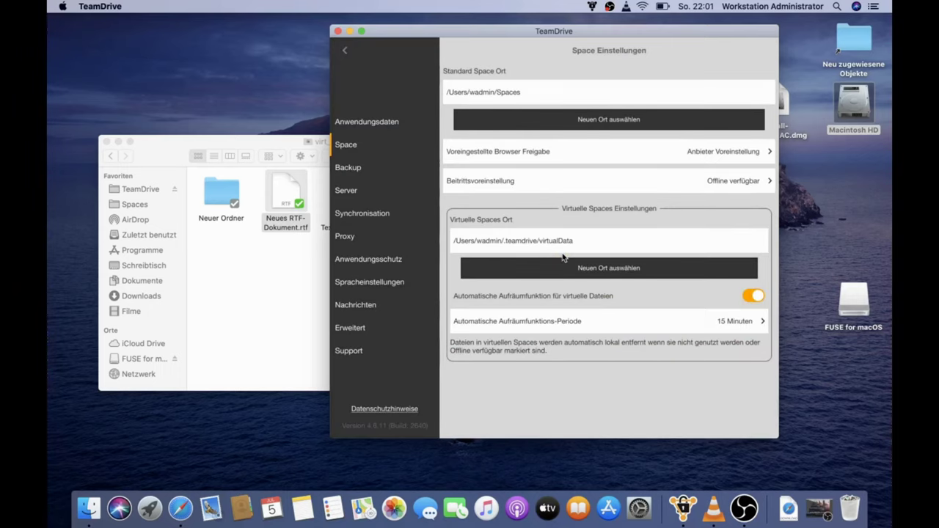
Step: Close the TeamDrive window and start a search from the virt_test folder in Finder
click(339, 32)
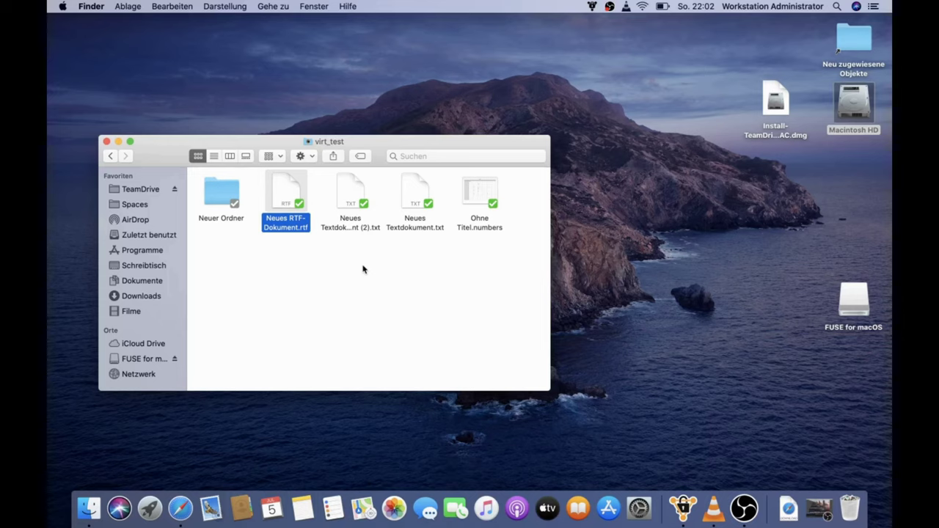
click(460, 156)
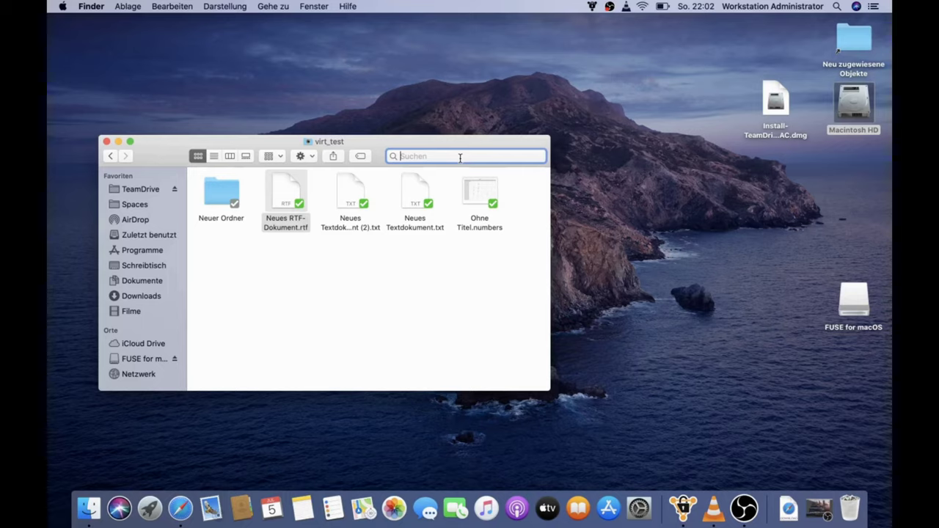